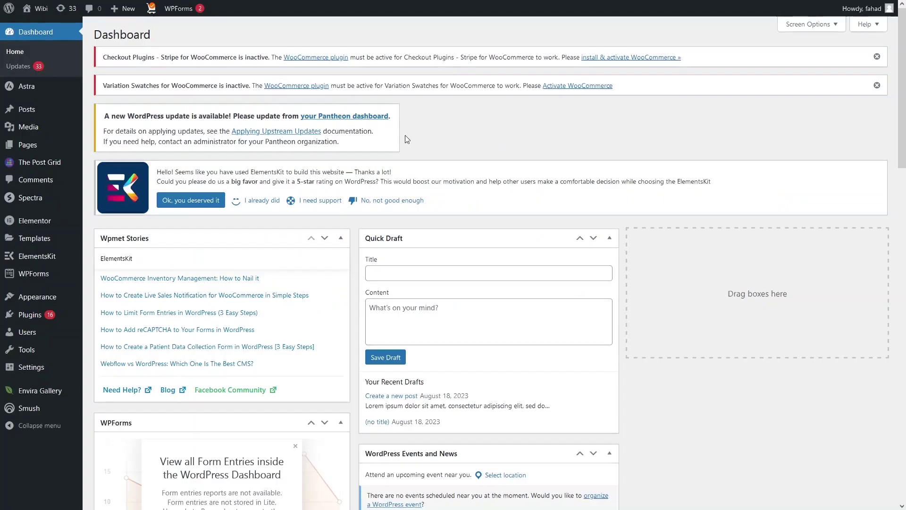
# Go to Appearance > Menus, where the Main menu is listed.
pyautogui.moveTo(37, 298)
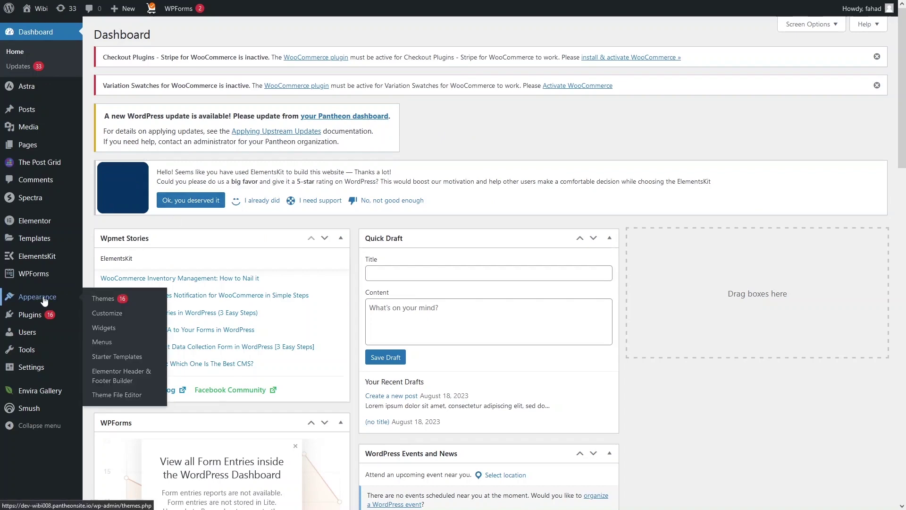
pyautogui.click(113, 346)
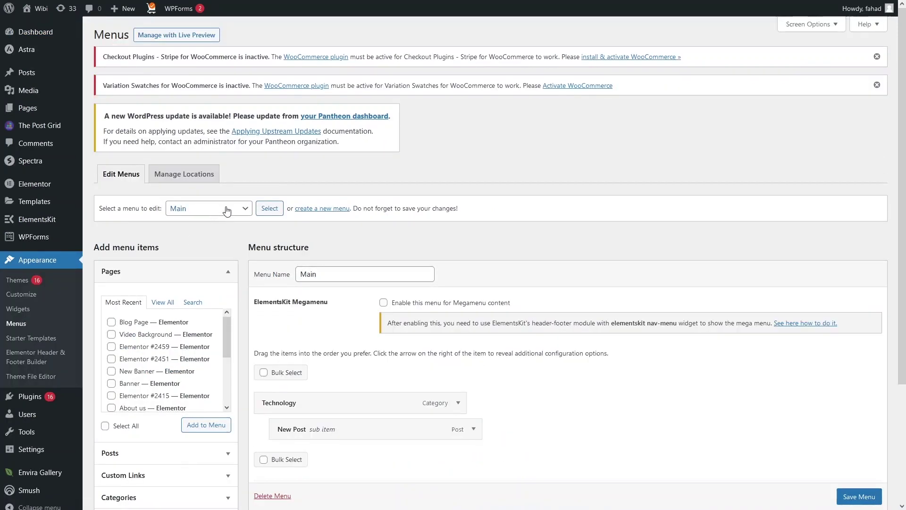
pyautogui.moveTo(160, 1)
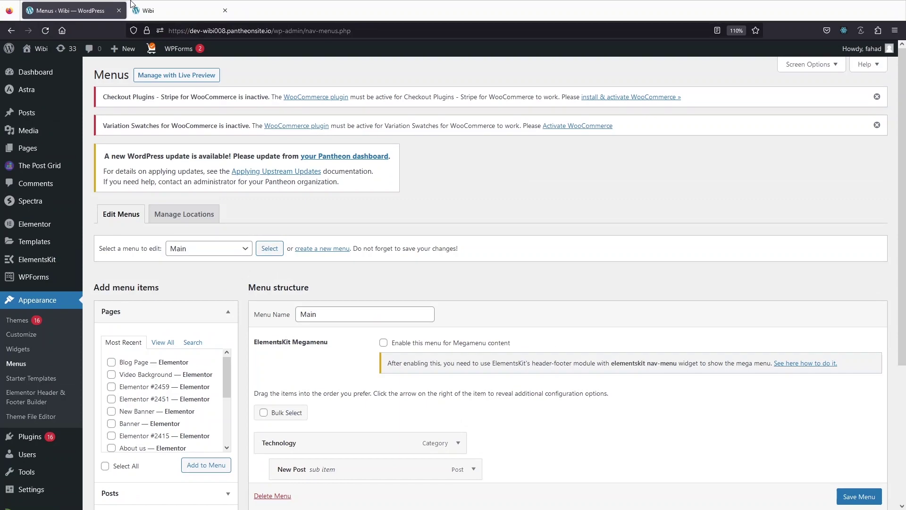
pyautogui.click(161, 3)
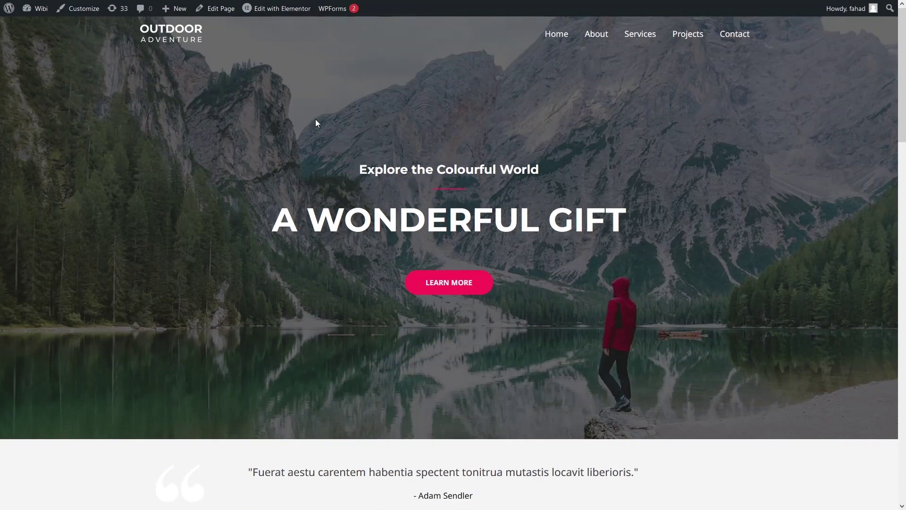
pyautogui.moveTo(139, 1)
pyautogui.click(90, 6)
pyautogui.scroll(-1, 399, 238)
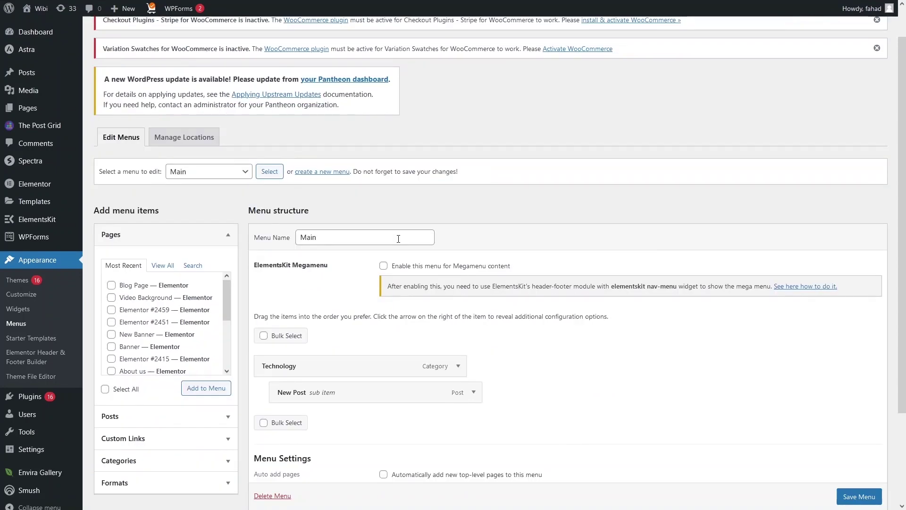
# Create a new menu with the Menu Name 'Template'.
pyautogui.click(323, 176)
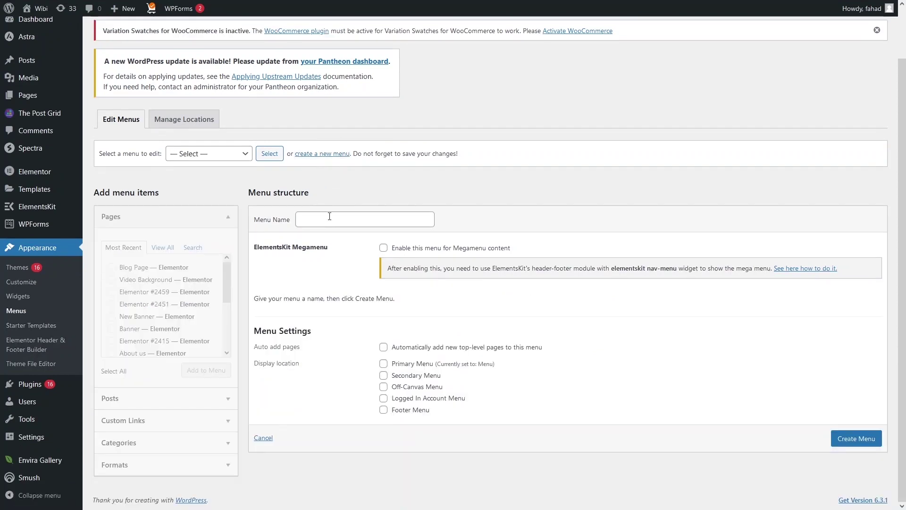
pyautogui.click(354, 223)
pyautogui.press('Return')
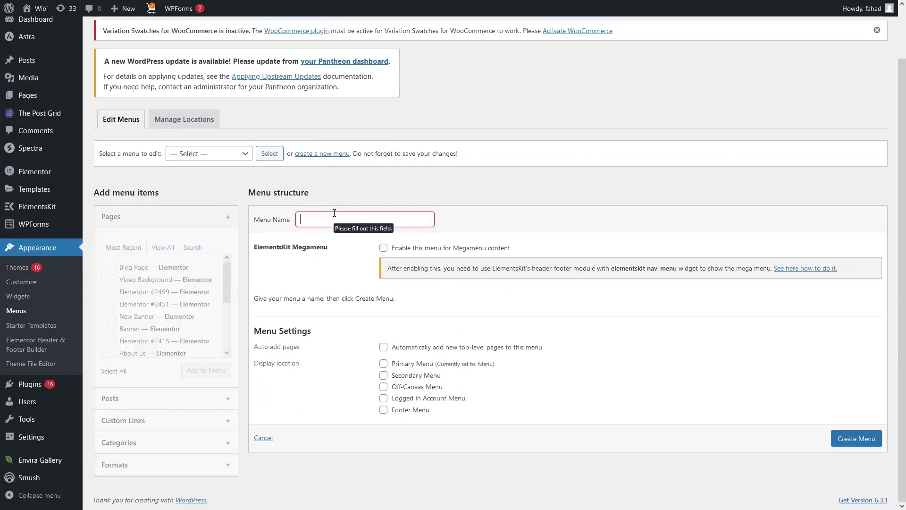
pyautogui.write('Te')
pyautogui.press('Down')
pyautogui.press('Return')
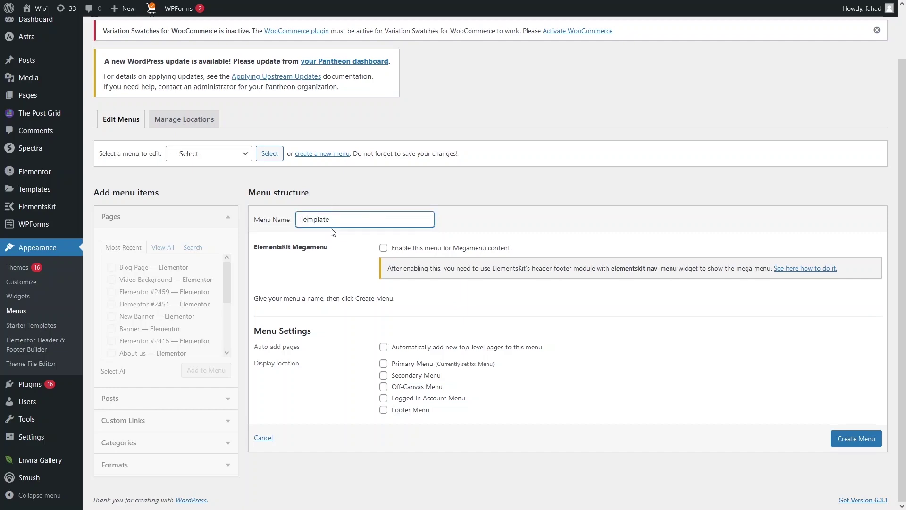
pyautogui.click(848, 441)
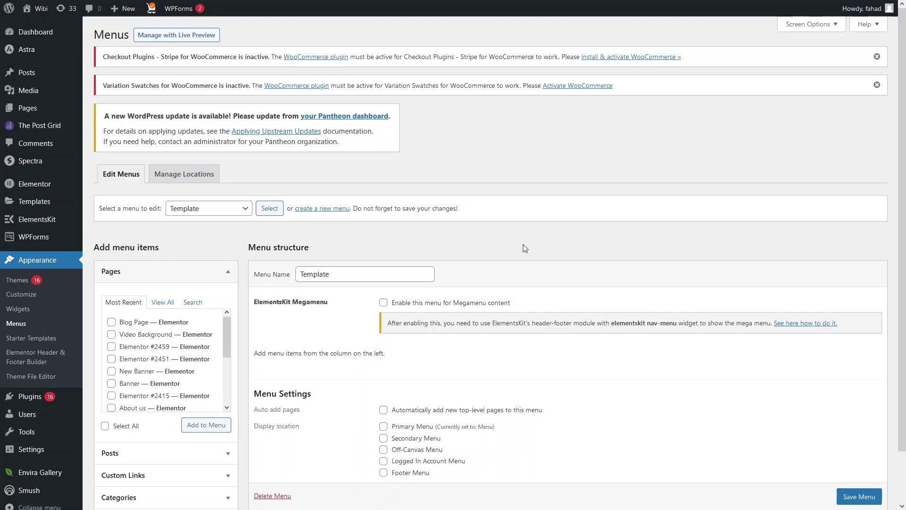
# Tick Blog Page, New Banner, Login and Registration in the Pages box and add them to Template.
pyautogui.scroll(-2, 523, 244)
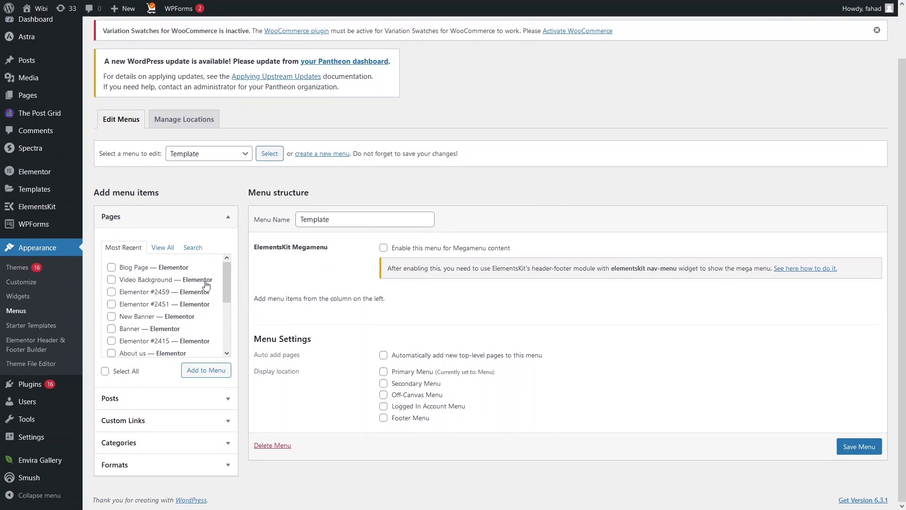
pyautogui.click(111, 267)
pyautogui.click(111, 316)
pyautogui.scroll(-3, 116, 307)
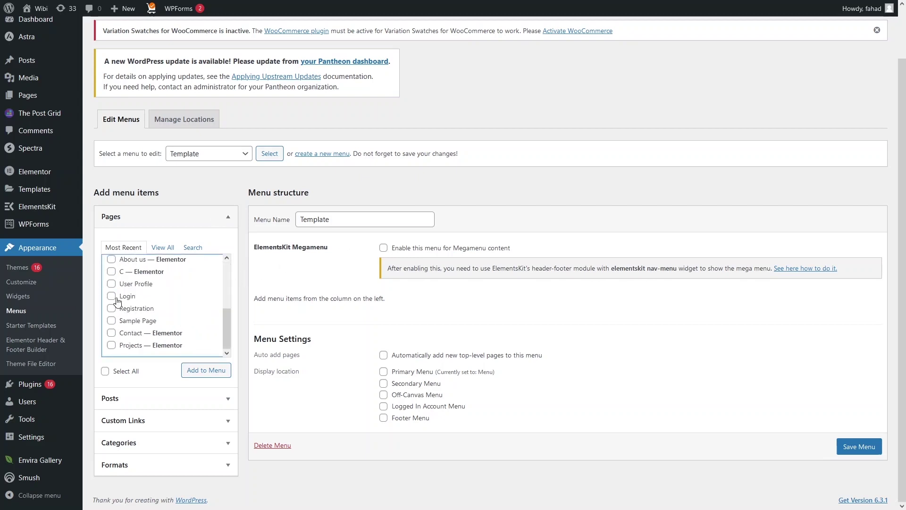
pyautogui.click(112, 297)
pyautogui.click(112, 309)
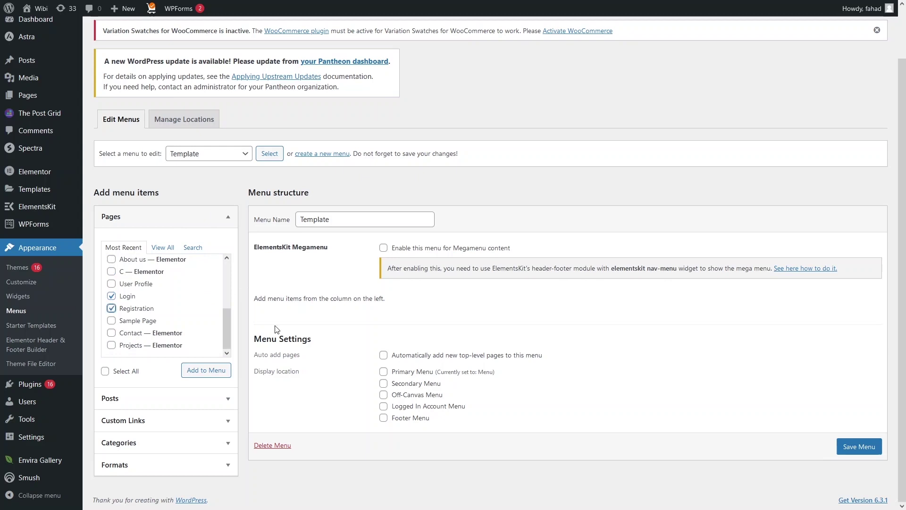
pyautogui.click(217, 381)
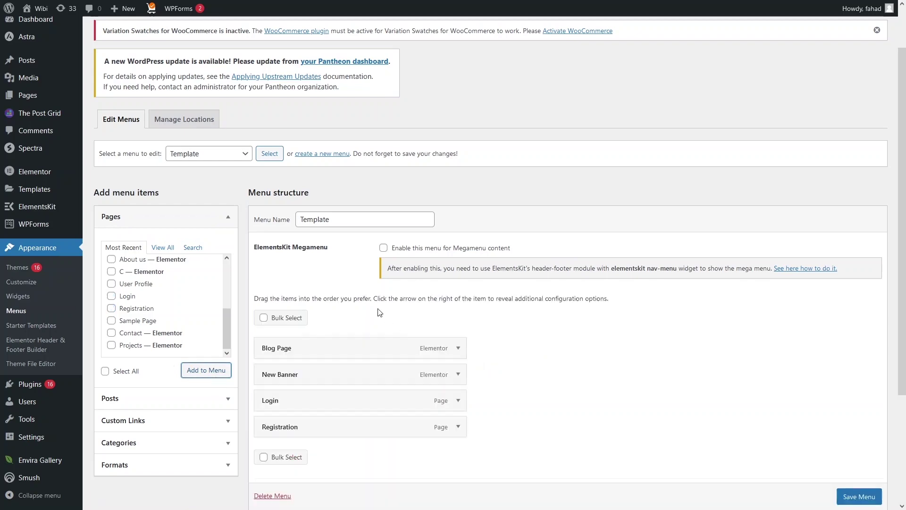
pyautogui.scroll(-2, 359, 293)
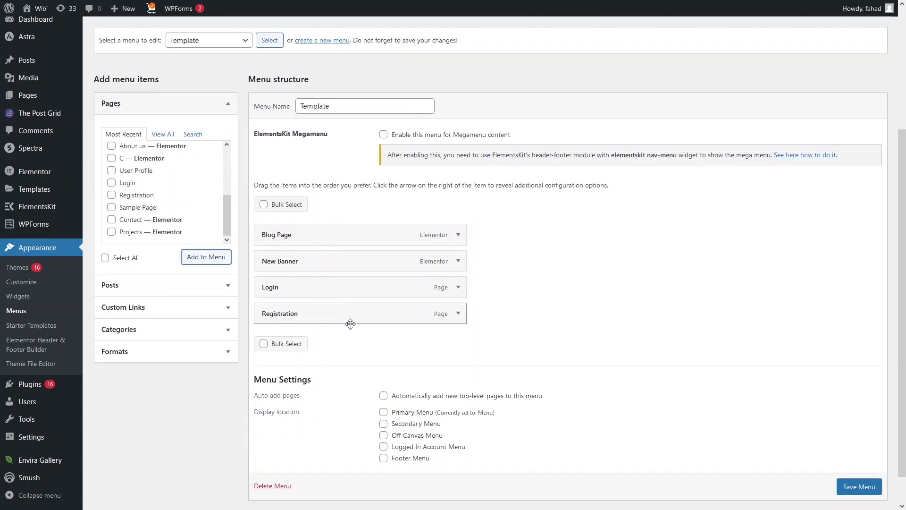
pyautogui.scroll(-1, 473, 248)
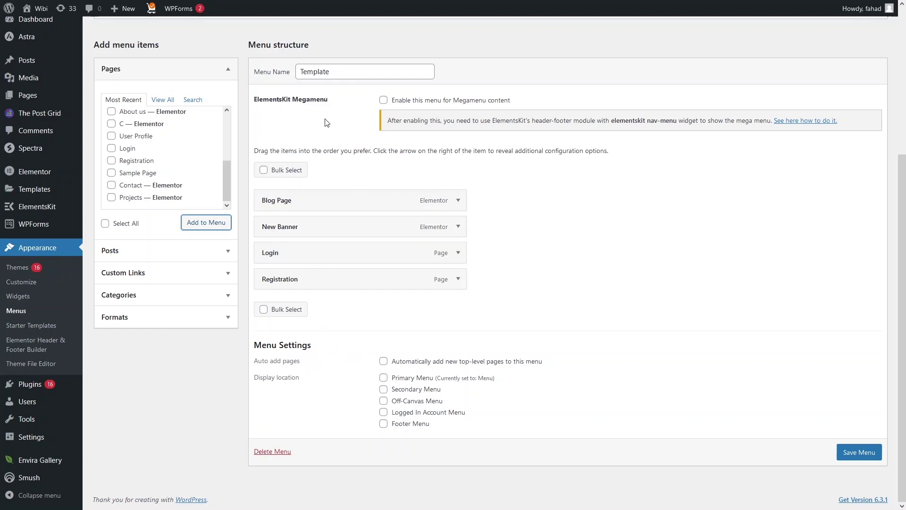
# Assign Template to the Primary Menu display location and save it.
pyautogui.click(384, 378)
pyautogui.click(859, 452)
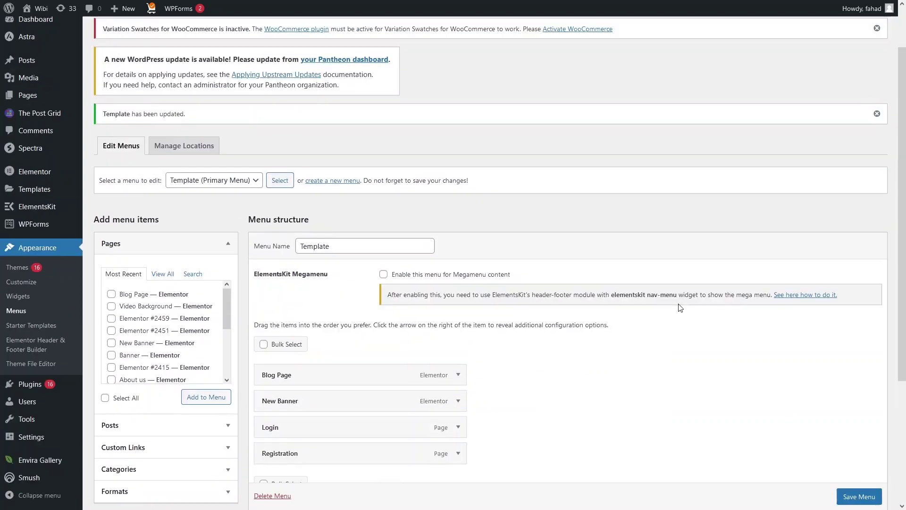
pyautogui.scroll(-2, 680, 308)
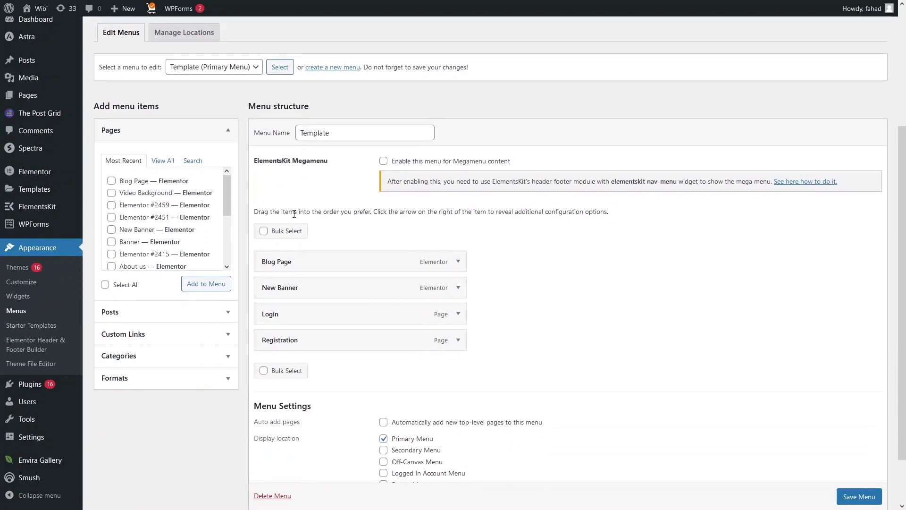
pyautogui.scroll(-2, 354, 231)
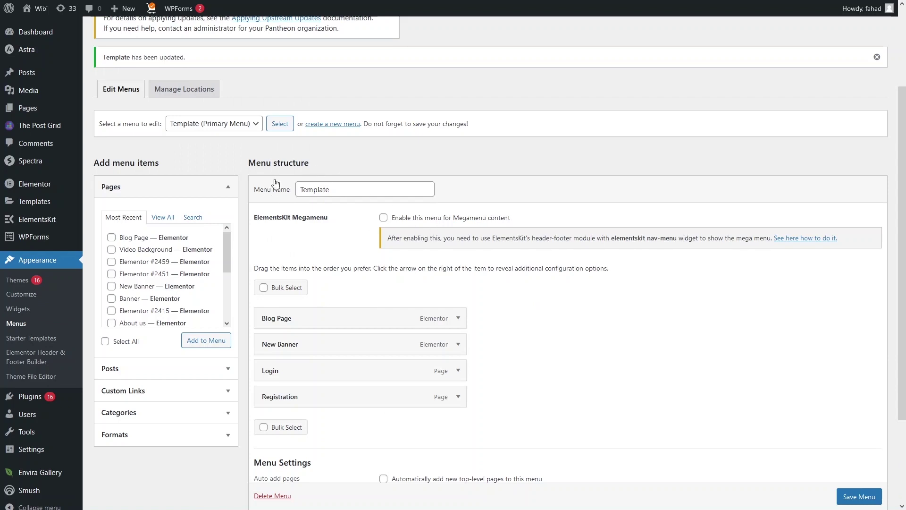
pyautogui.click(179, 93)
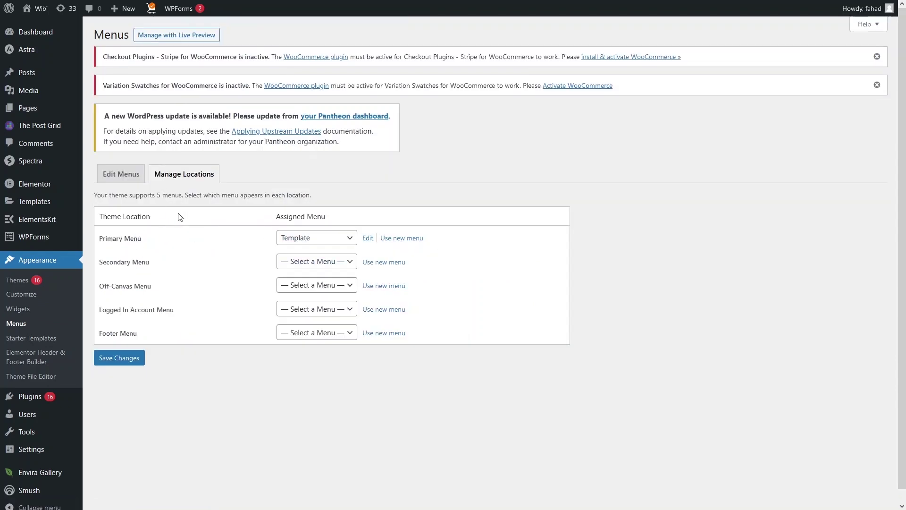
pyautogui.click(349, 262)
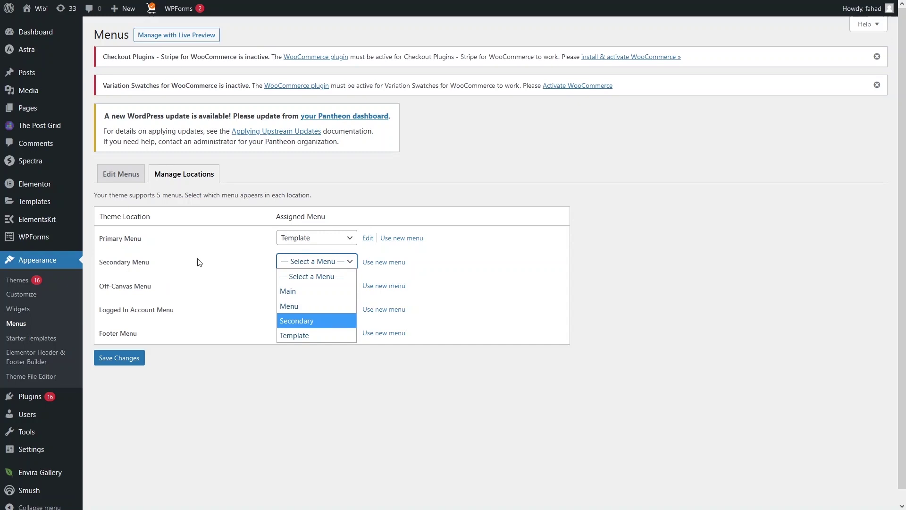
pyautogui.click(116, 182)
pyautogui.click(116, 182)
pyautogui.scroll(-3, 441, 233)
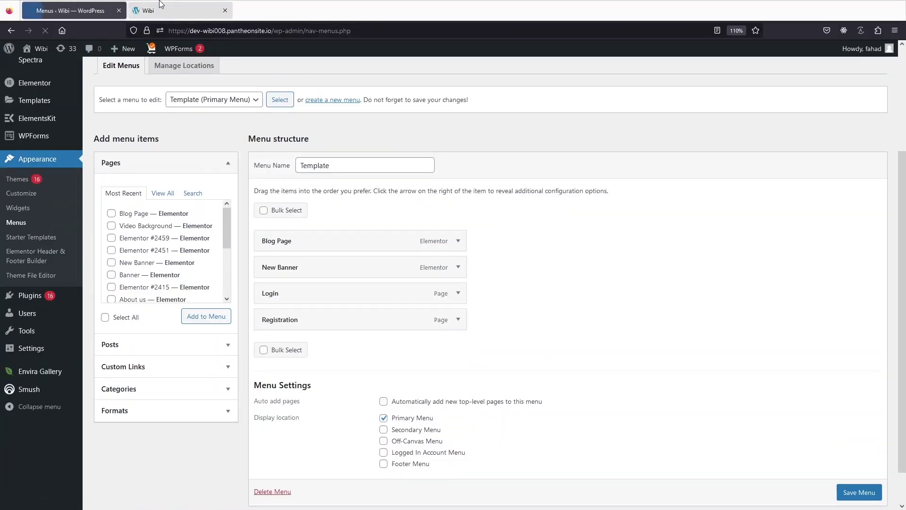
pyautogui.click(161, 5)
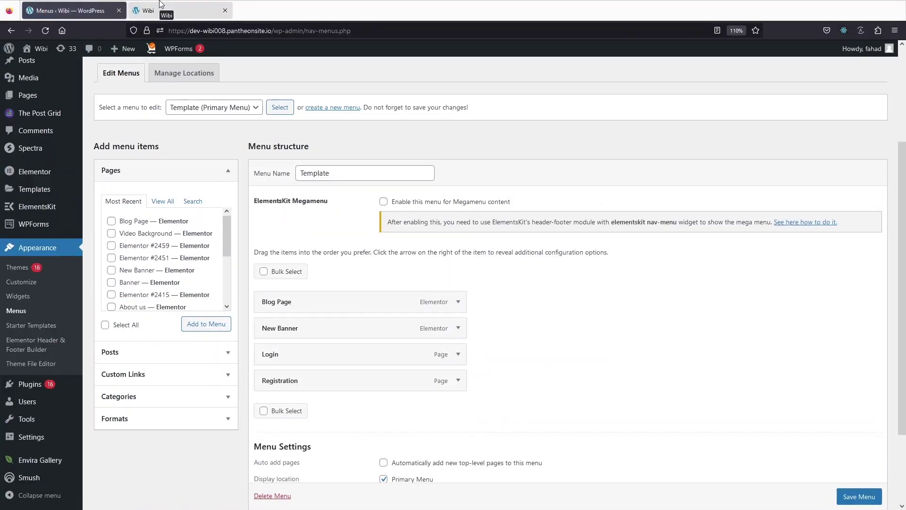
pyautogui.click(45, 31)
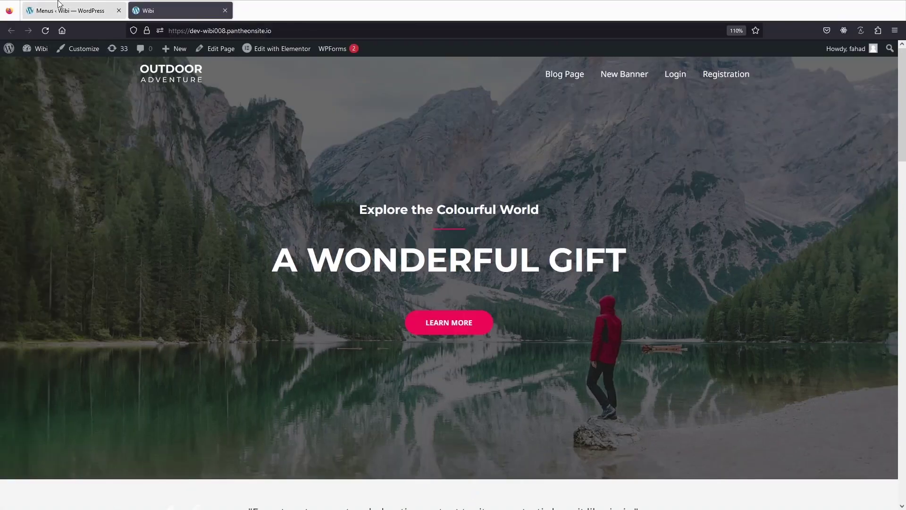
pyautogui.click(66, 9)
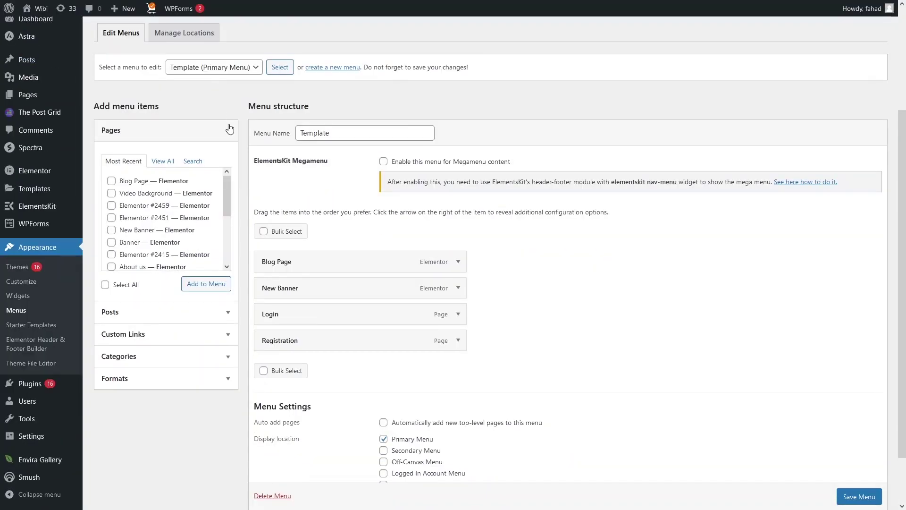
pyautogui.click(227, 315)
pyautogui.click(229, 309)
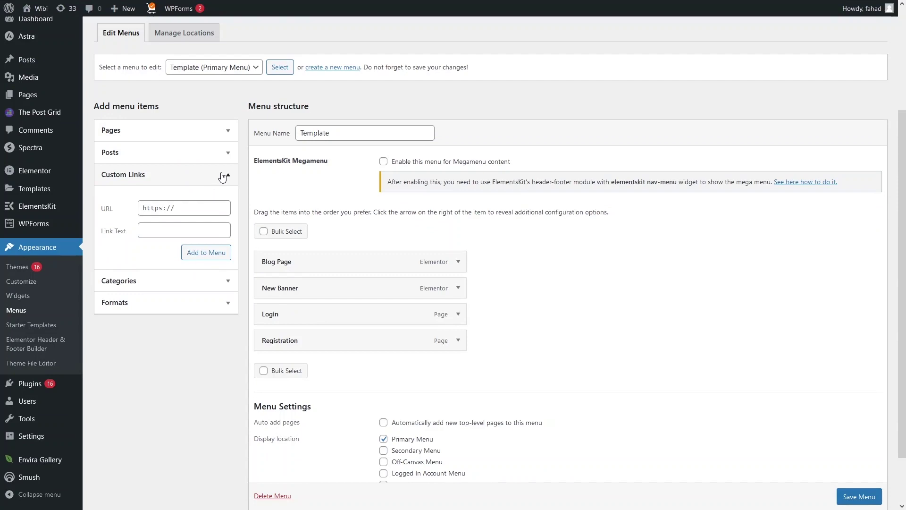
pyautogui.click(226, 152)
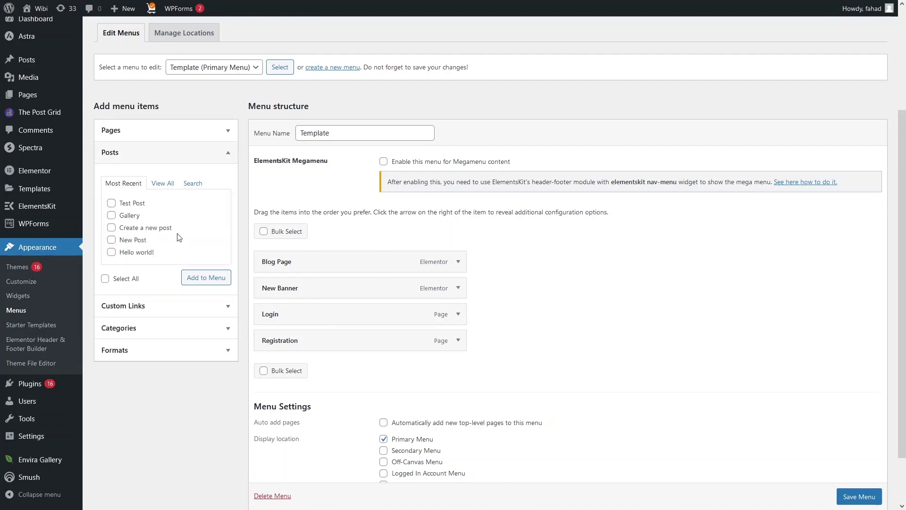
pyautogui.click(225, 307)
pyautogui.click(189, 208)
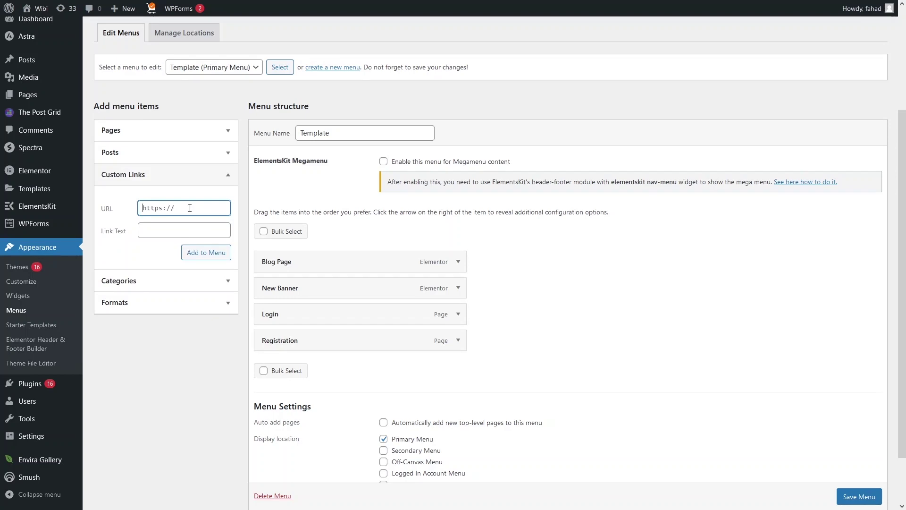
pyautogui.write('https://www.google.com')
pyautogui.click(174, 231)
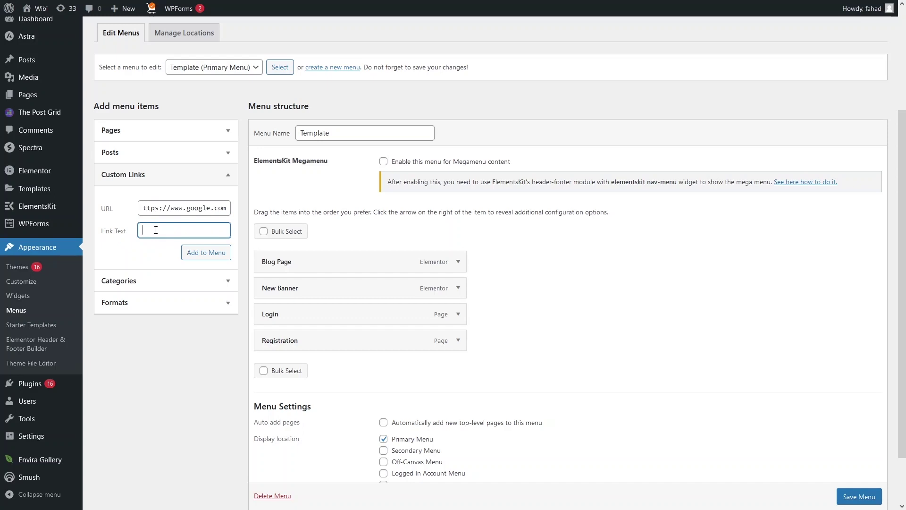
pyautogui.write('Search Engine')
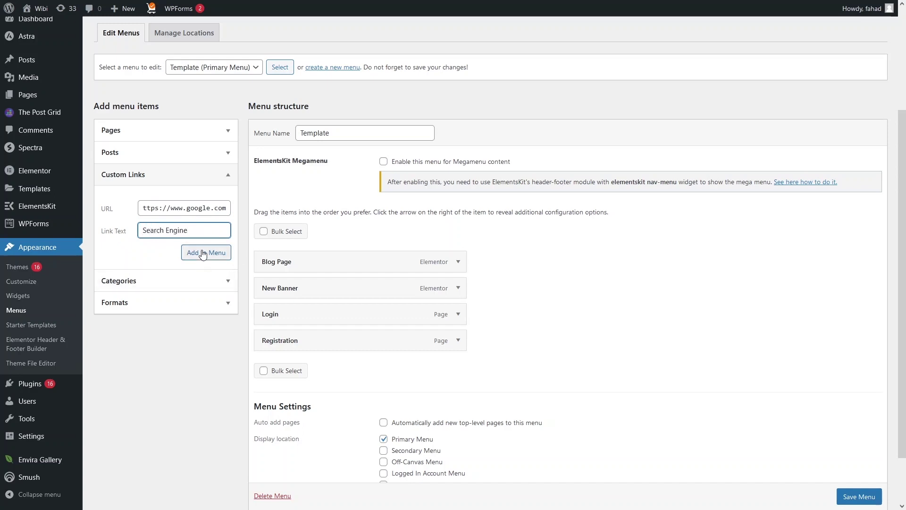
pyautogui.click(203, 253)
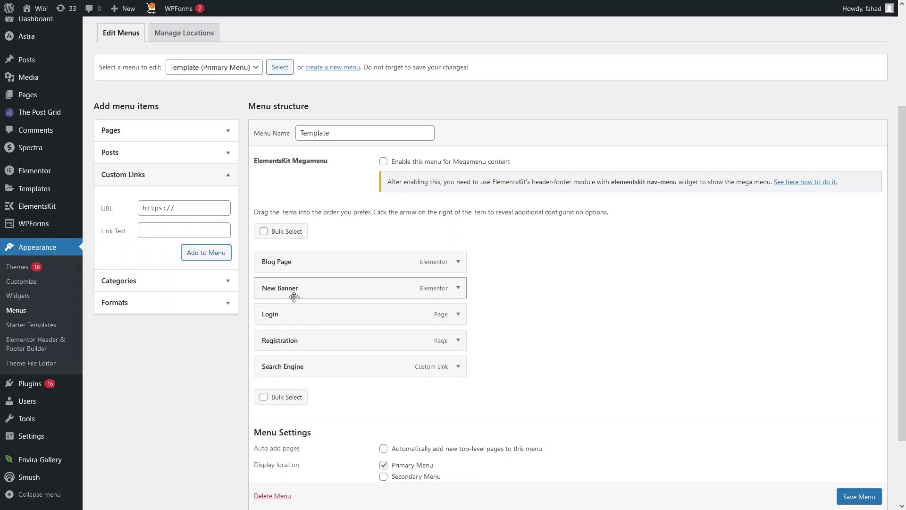
pyautogui.scroll(-1, 307, 310)
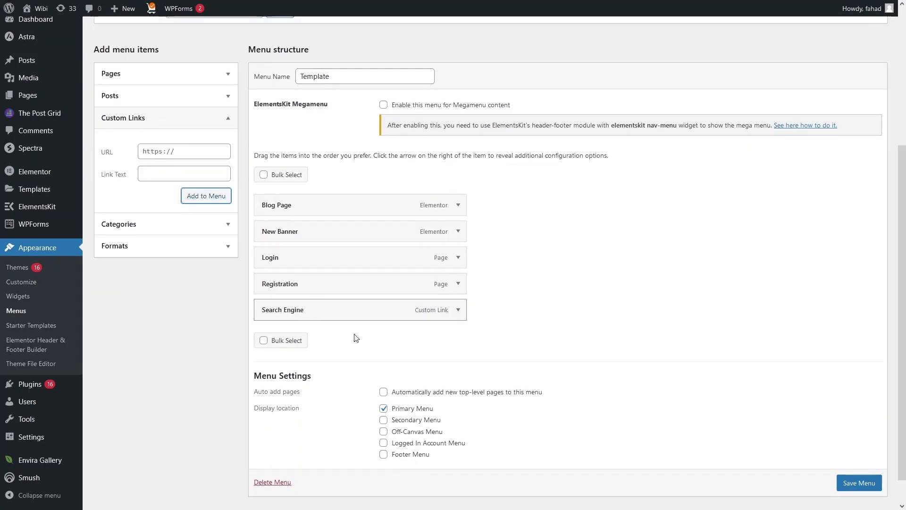
# Save the menu, reload the live site to see Search Engine in the header, then return.
pyautogui.click(860, 482)
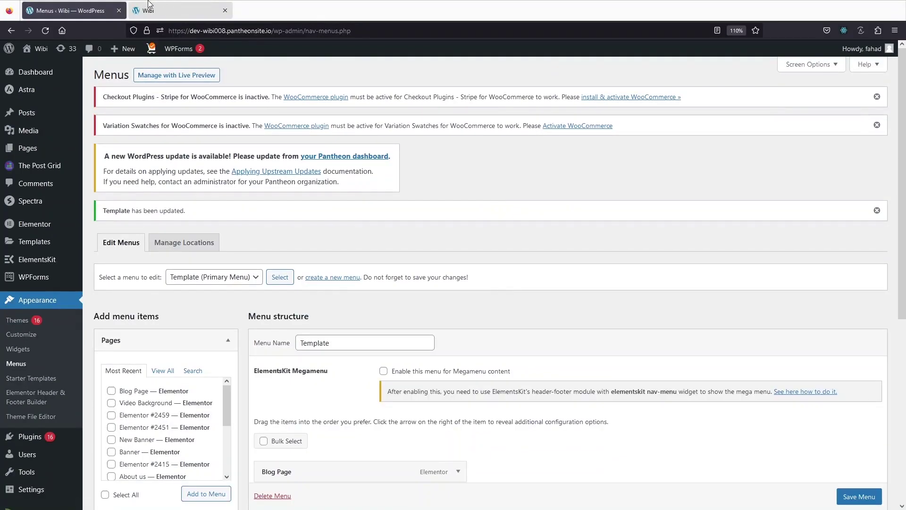
pyautogui.click(156, 10)
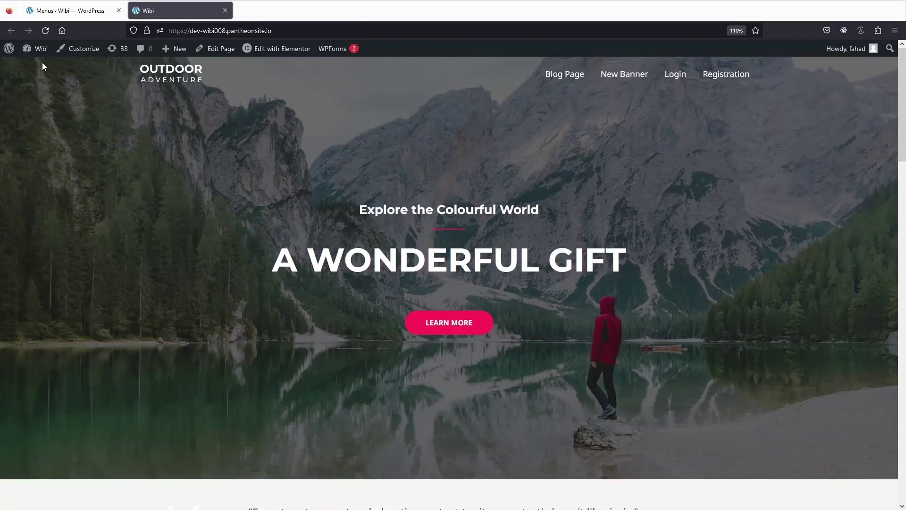
pyautogui.click(45, 31)
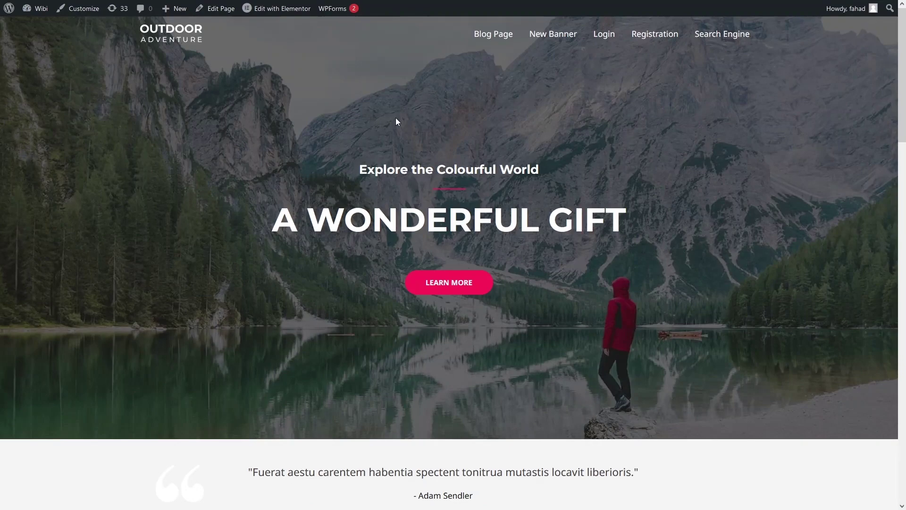
pyautogui.hotkey('ctrl', 'Tab')
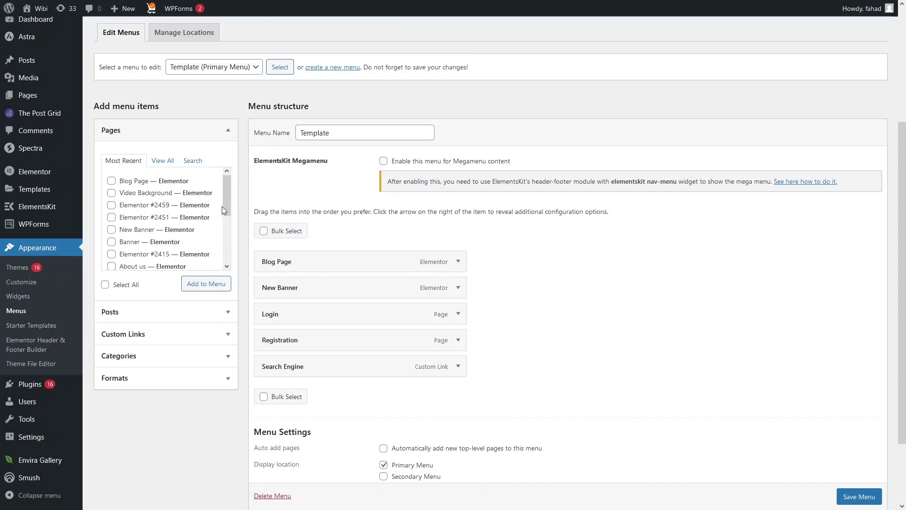
# Add the User Profile page, then the Video Background page, to the end of Template.
pyautogui.scroll(-1, 207, 223)
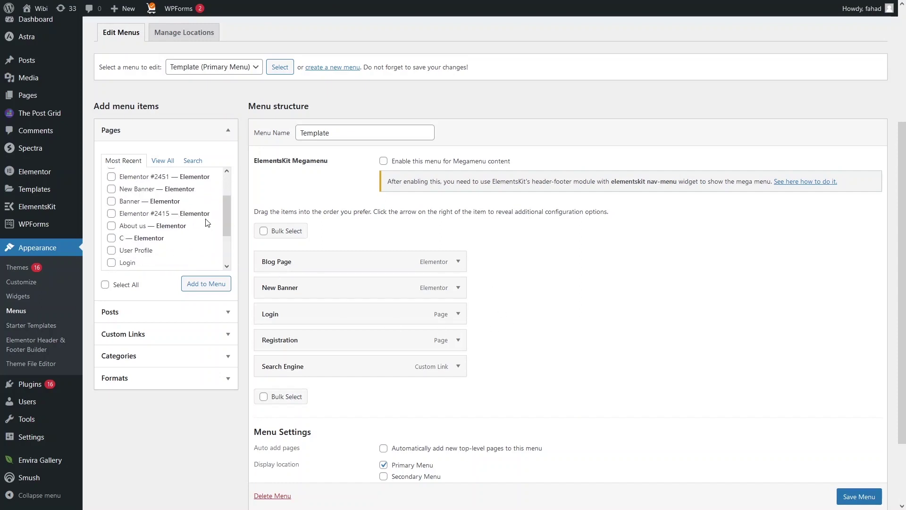
pyautogui.click(112, 250)
pyautogui.click(207, 284)
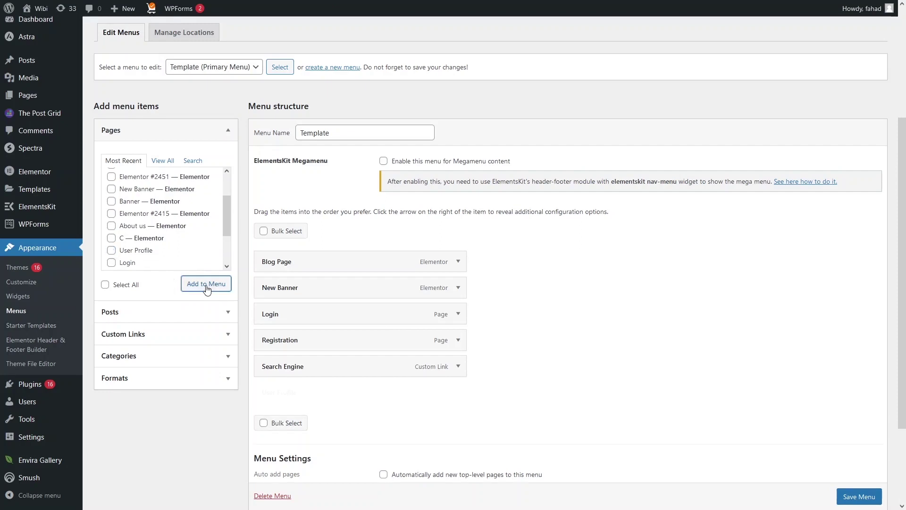
pyautogui.scroll(1, 198, 236)
pyautogui.click(137, 196)
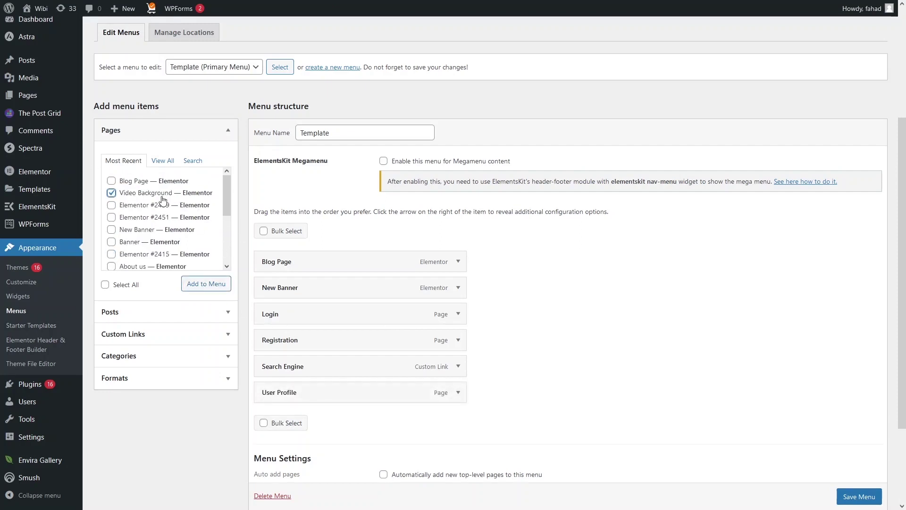
pyautogui.click(207, 284)
pyautogui.scroll(-2, 309, 182)
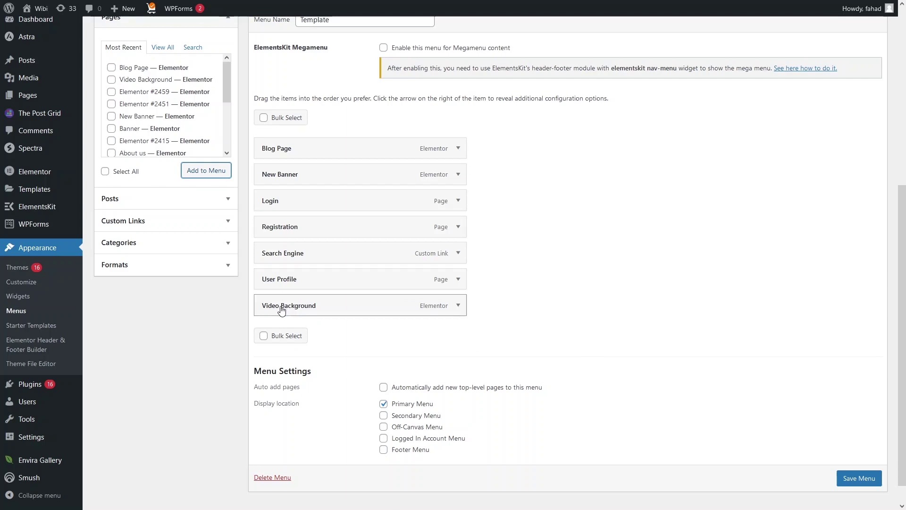
# Drag Video Background, Blog Page and New Banner beneath User Profile as sub-items, then save.
pyautogui.moveTo(282, 310); pyautogui.dragTo(302, 310)
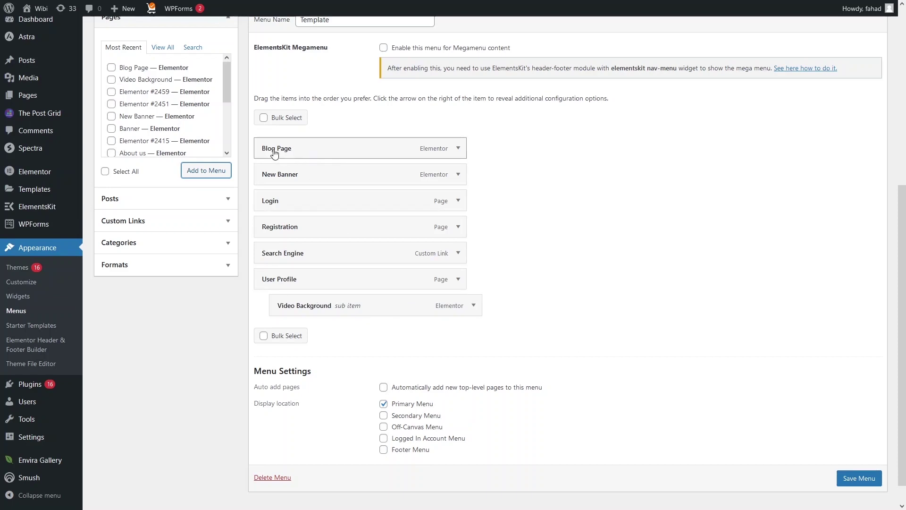
pyautogui.moveTo(302, 150); pyautogui.dragTo(315, 274)
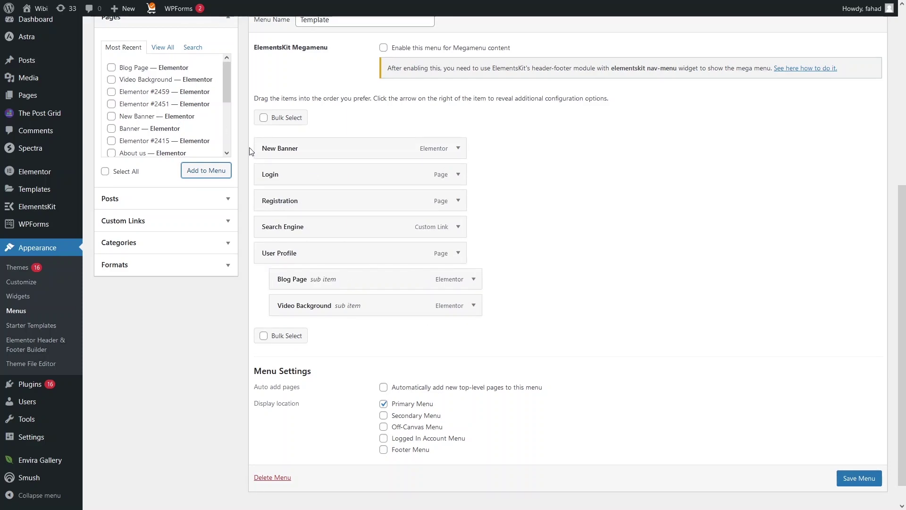
pyautogui.moveTo(265, 148); pyautogui.dragTo(337, 307)
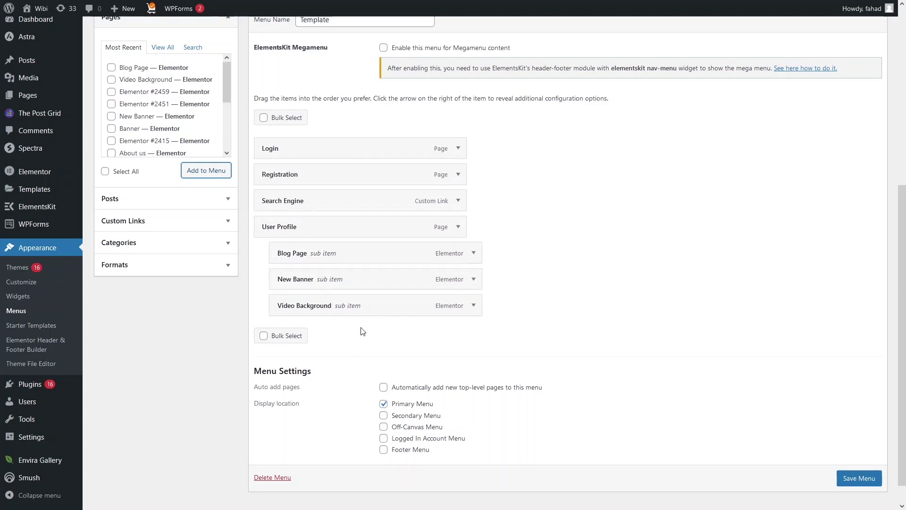
pyautogui.scroll(-2, 362, 332)
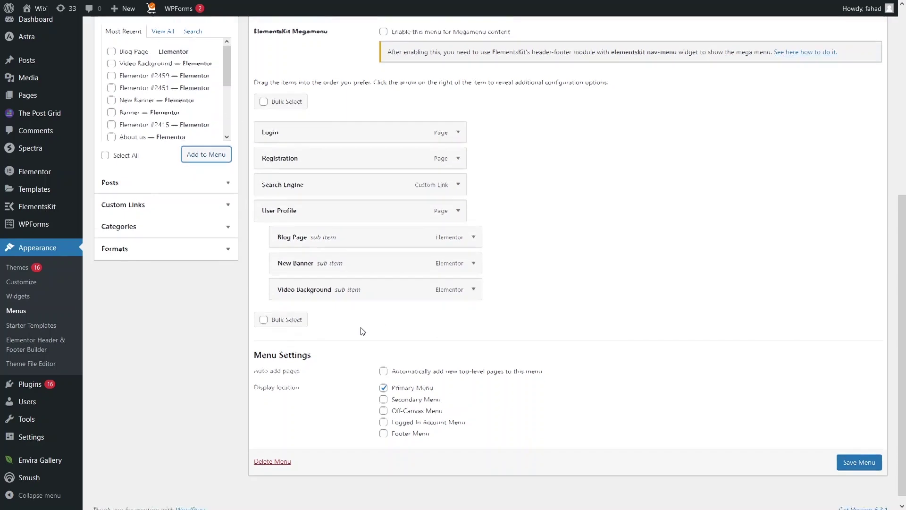
pyautogui.click(859, 452)
# Switch to the live site tab and check User Profile's dropdown submenu in the header.
pyautogui.moveTo(156, 4)
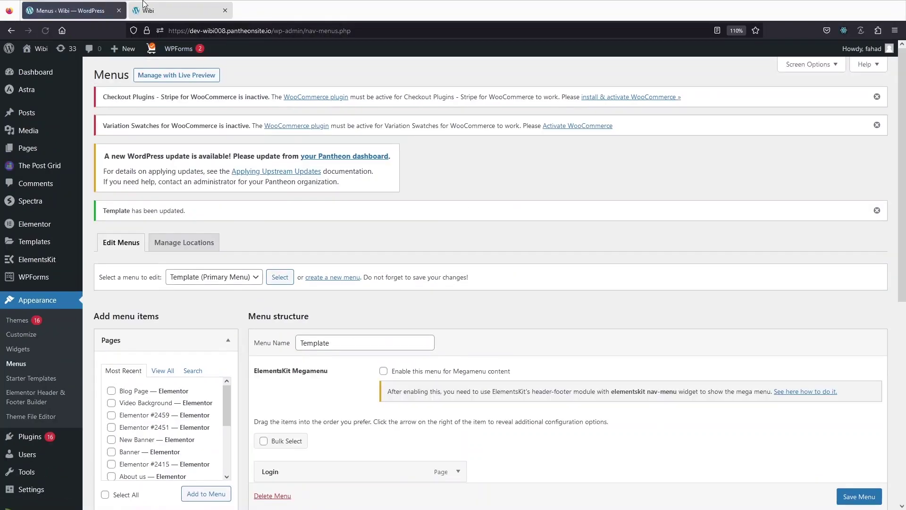
pyautogui.click(149, 6)
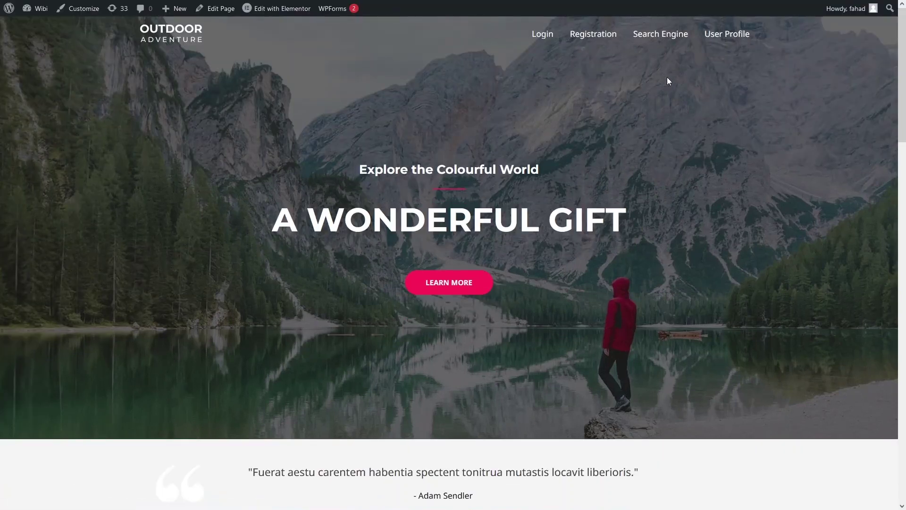
pyautogui.moveTo(722, 30)
# Open Customize > Header Builder > Transparent Header, Design tab, down to the Submenu Color options.
pyautogui.click(81, 14)
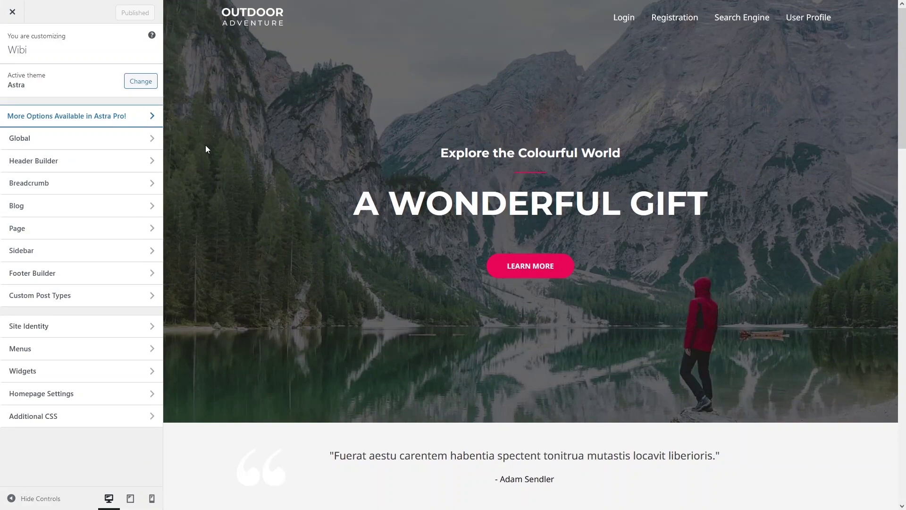
pyautogui.click(73, 164)
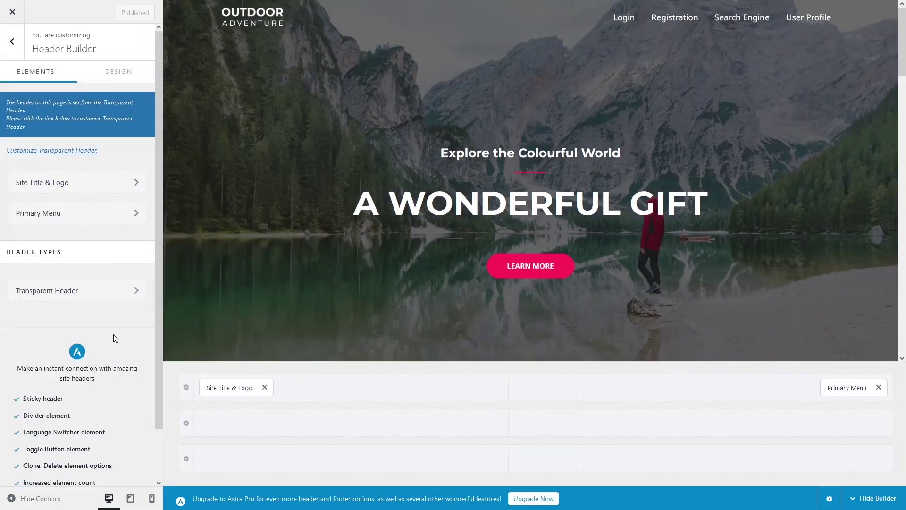
pyautogui.click(92, 301)
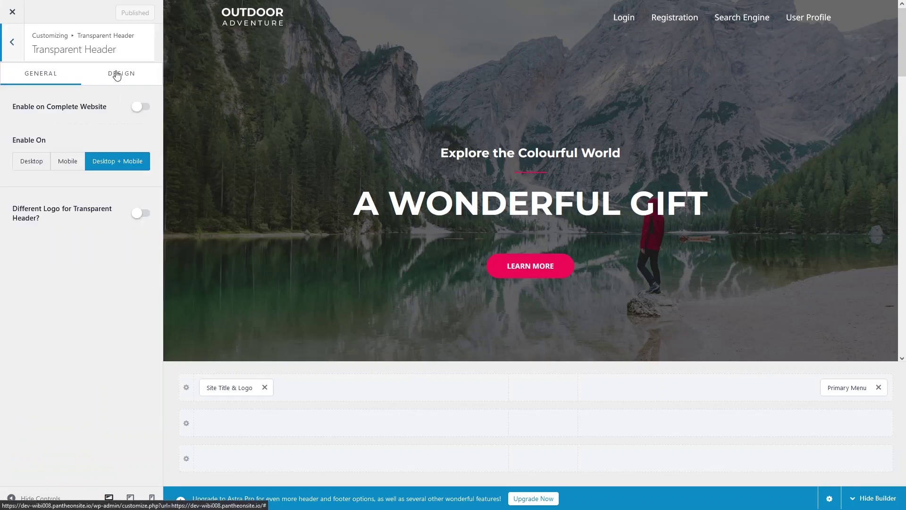
pyautogui.click(117, 75)
pyautogui.scroll(-3, 127, 117)
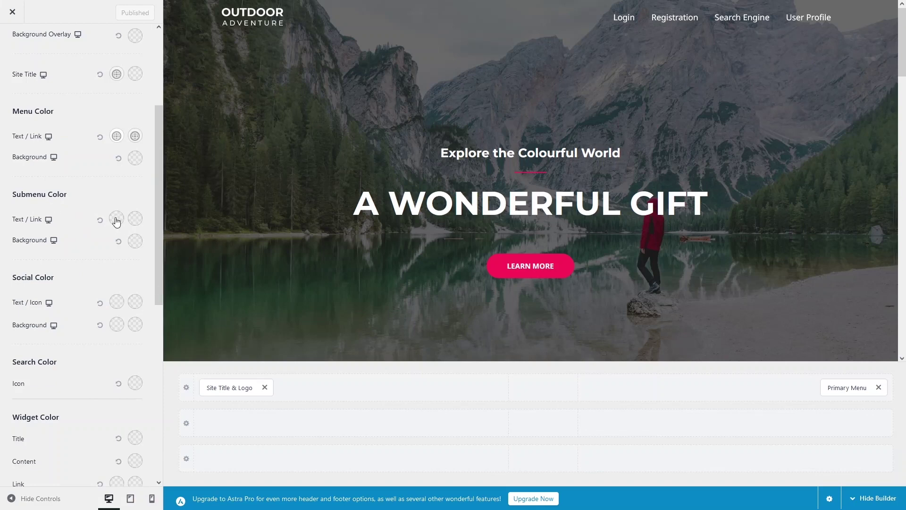
# Set the transparent header's Submenu Text/Link colour to white #FFFFFF, after trying pink FB2056 and green.
pyautogui.click(117, 219)
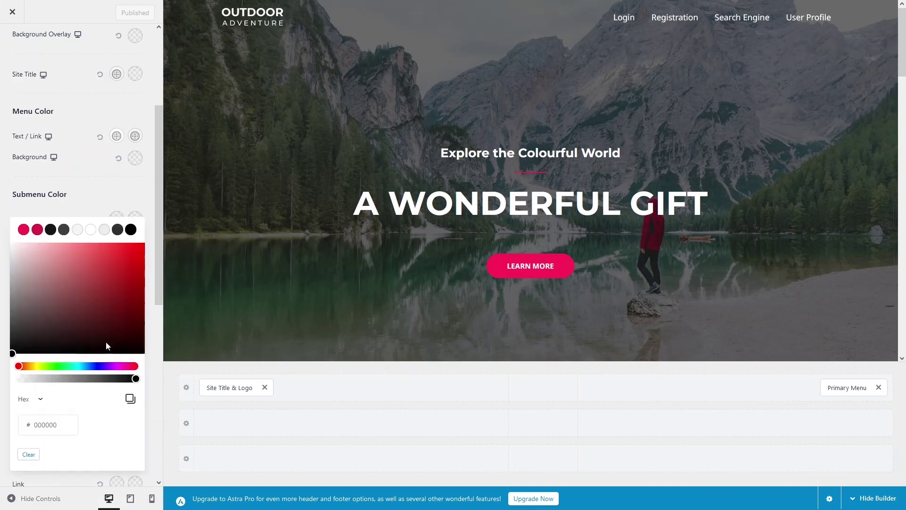
pyautogui.click(24, 230)
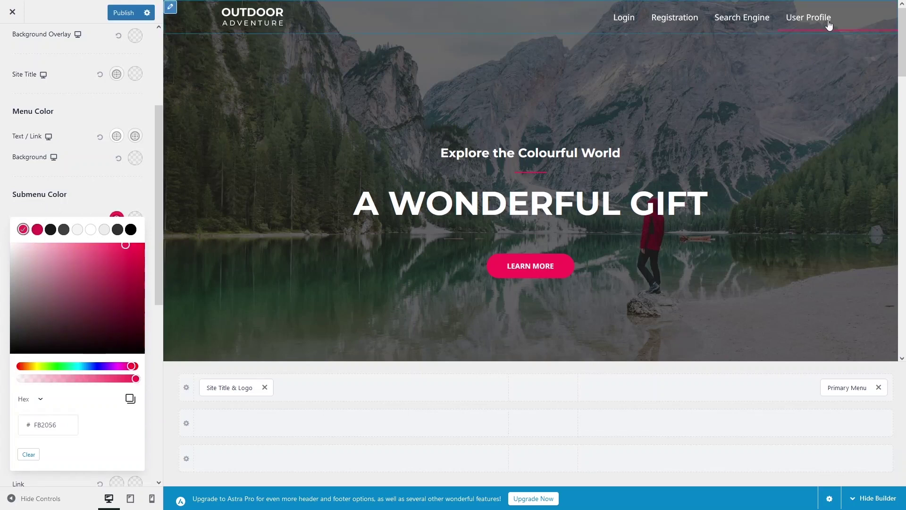
pyautogui.moveTo(808, 19)
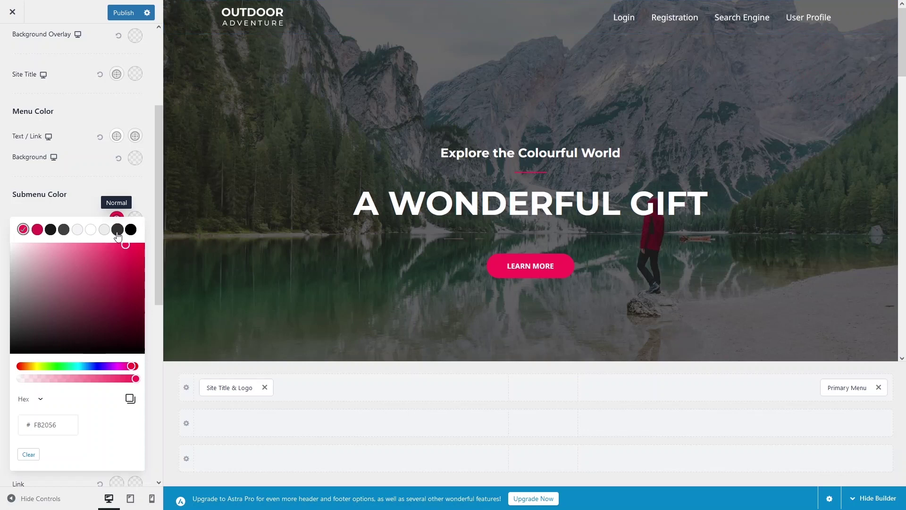
pyautogui.click(65, 366)
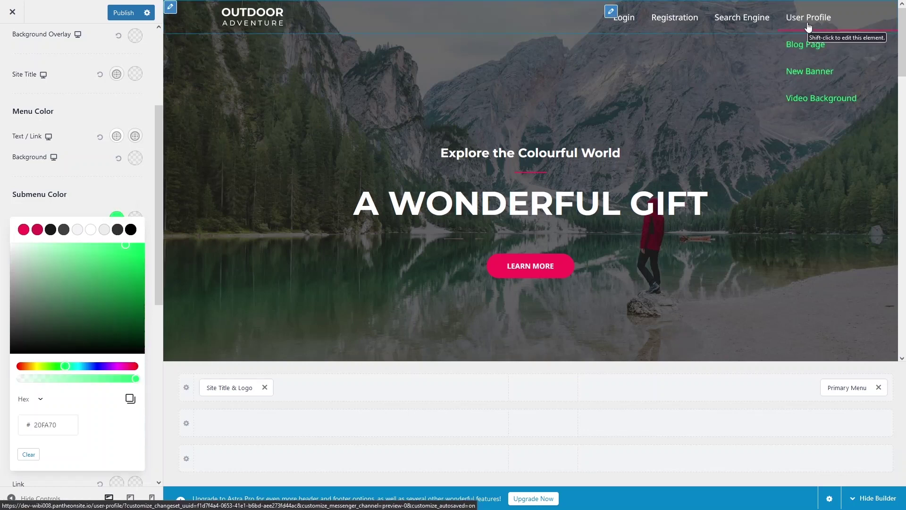
pyautogui.click(90, 230)
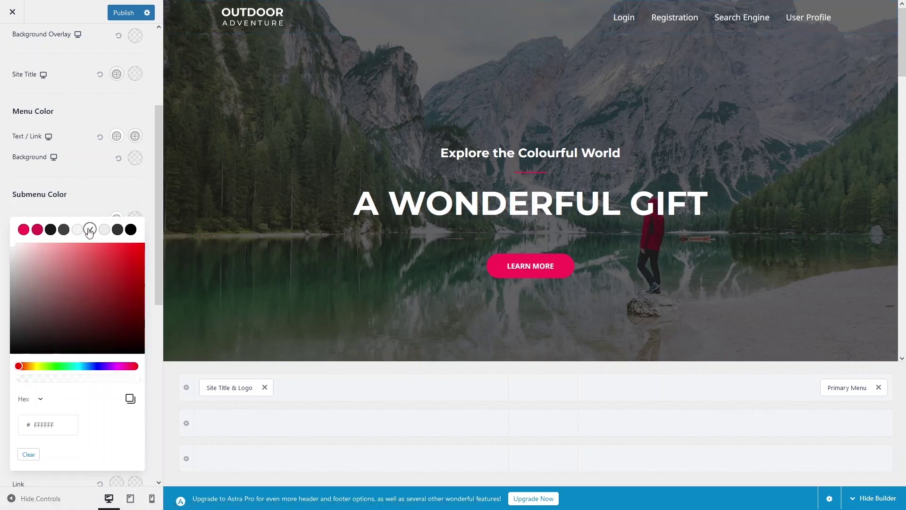
pyautogui.moveTo(810, 19)
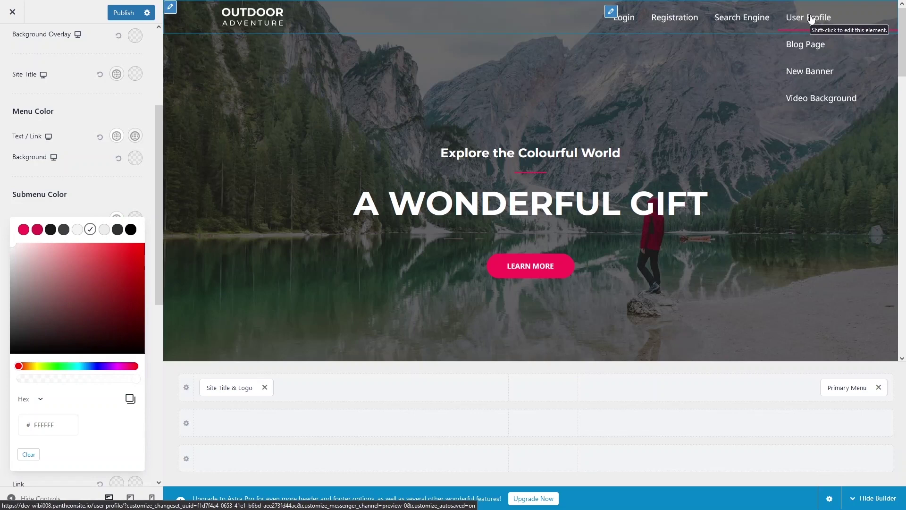
# Try a dark 191919 submenu background, then reset the Submenu Background and Text/Link colours to default.
pyautogui.click(82, 189)
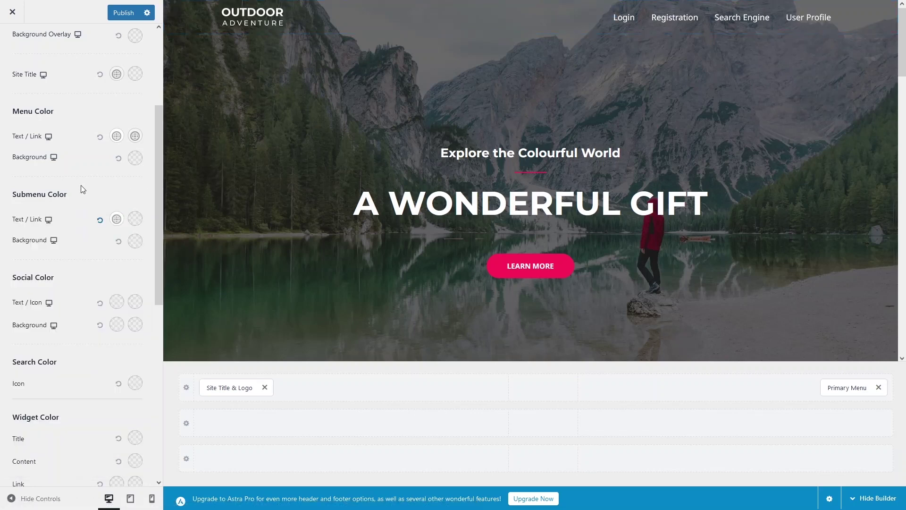
pyautogui.click(135, 241)
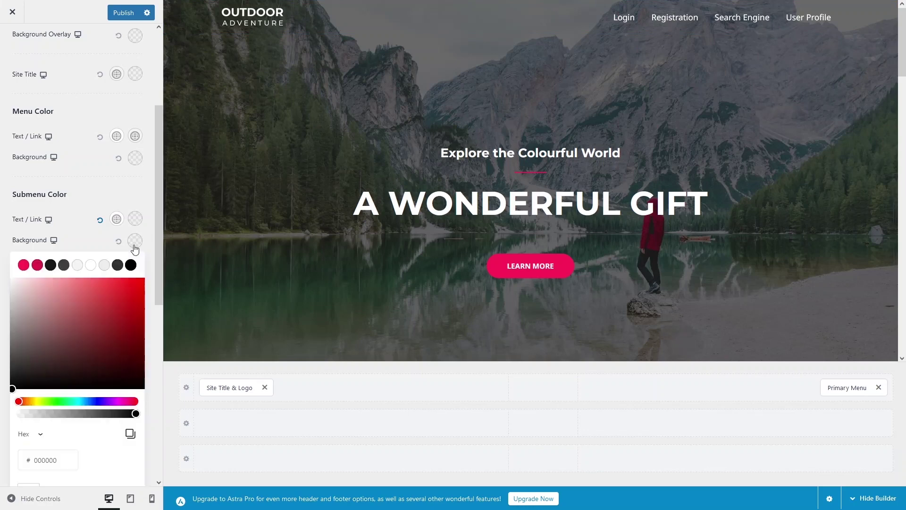
pyautogui.click(50, 265)
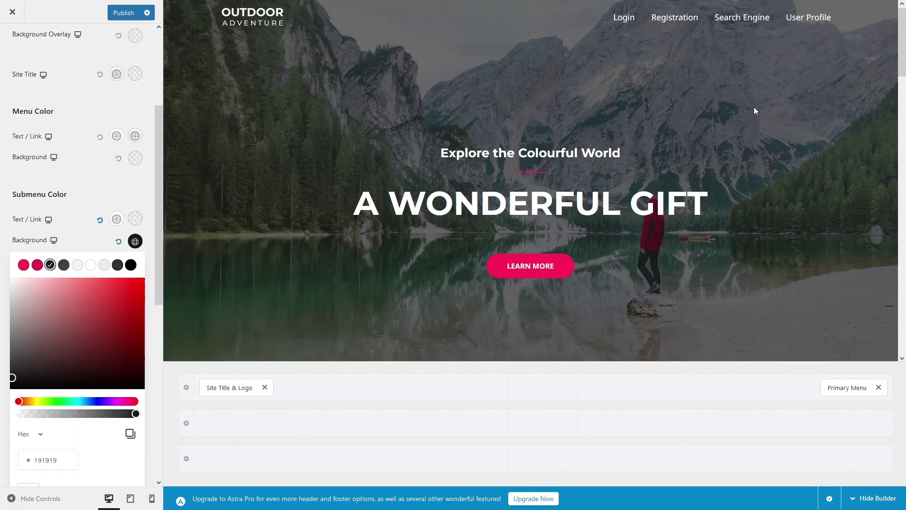
pyautogui.moveTo(809, 27)
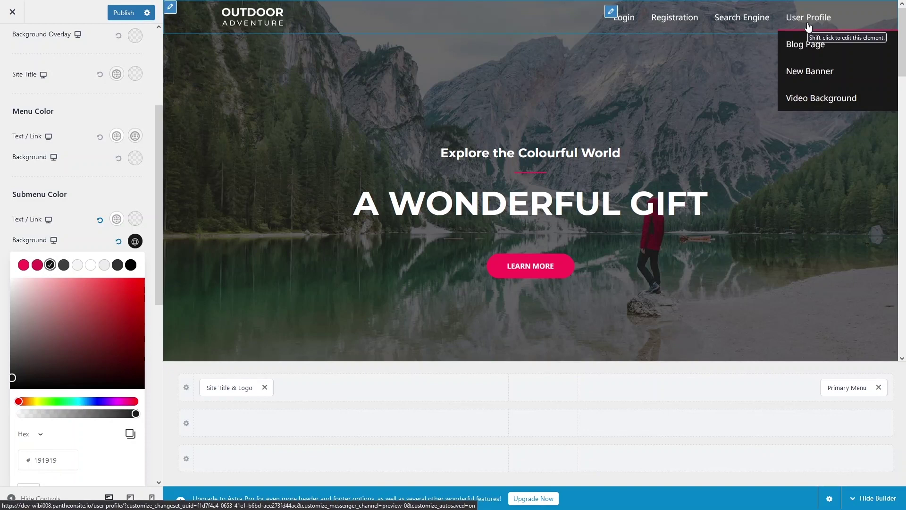
pyautogui.click(119, 241)
pyautogui.click(119, 241)
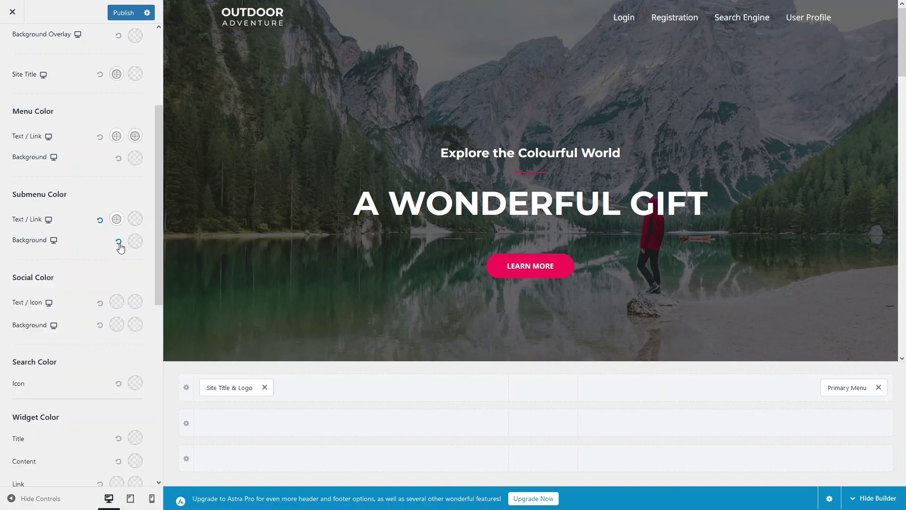
pyautogui.click(99, 220)
pyautogui.click(117, 136)
pyautogui.moveTo(81, 205); pyautogui.dragTo(119, 163)
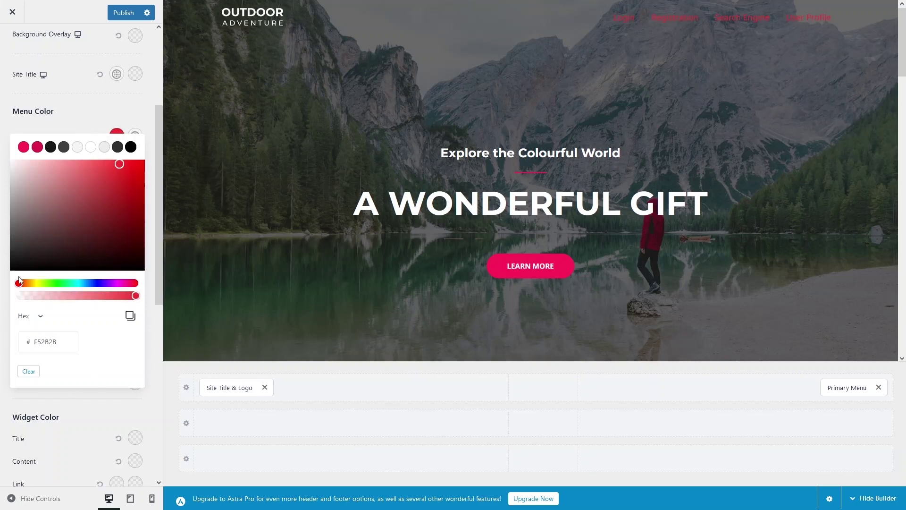
pyautogui.click(29, 371)
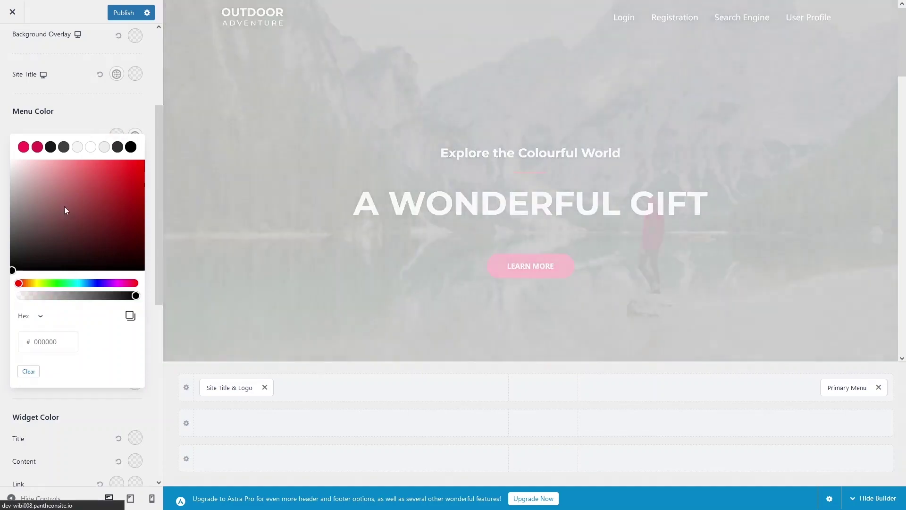
pyautogui.scroll(-1, 65, 206)
pyautogui.click(213, 230)
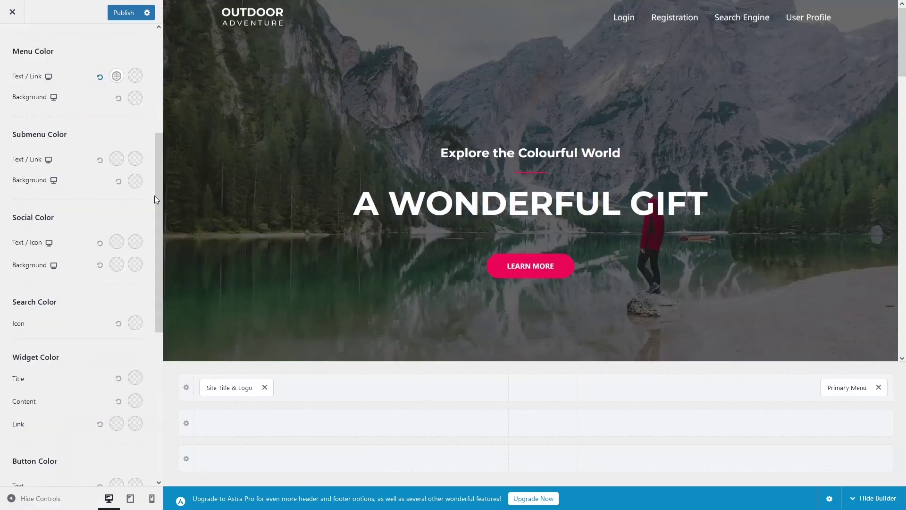
pyautogui.moveTo(157, 199); pyautogui.dragTo(163, 112)
pyautogui.scroll(1, 97, 175)
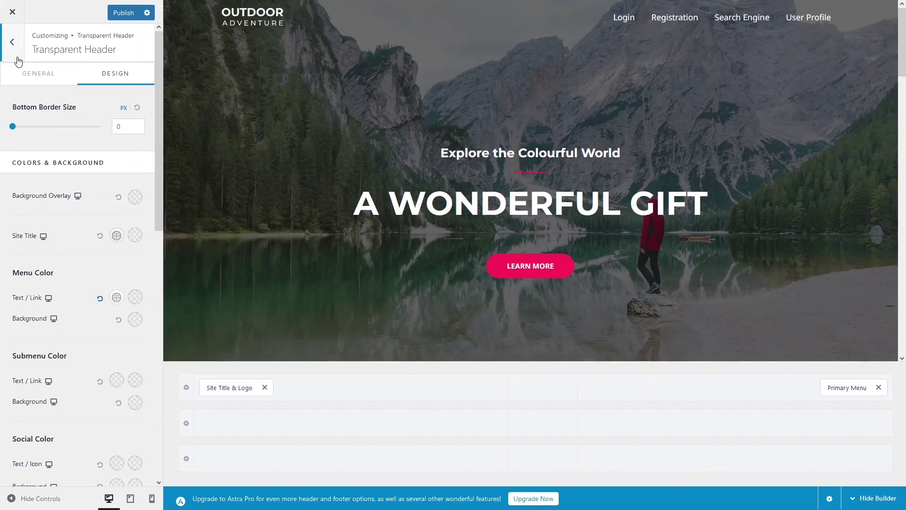
# Turn on Item Divider in the Primary Menu's General settings so submenu items get separator lines.
pyautogui.press('Escape')
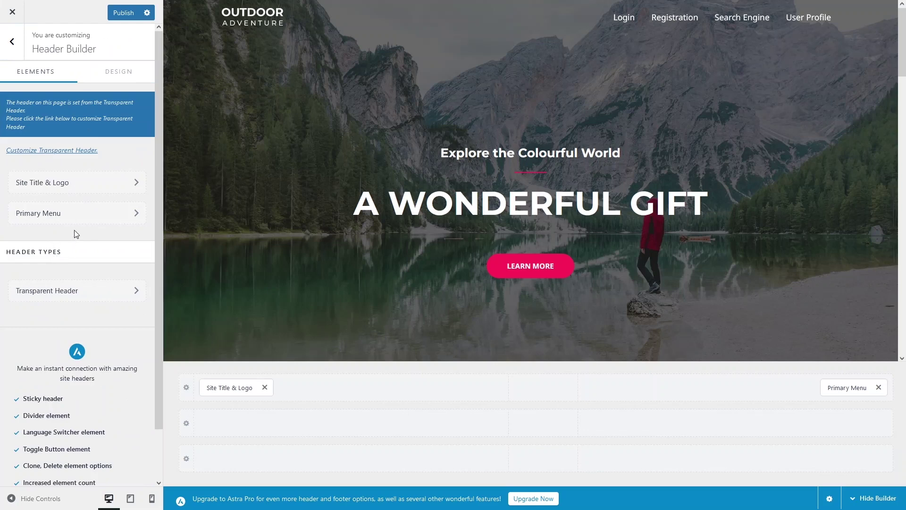
pyautogui.click(88, 217)
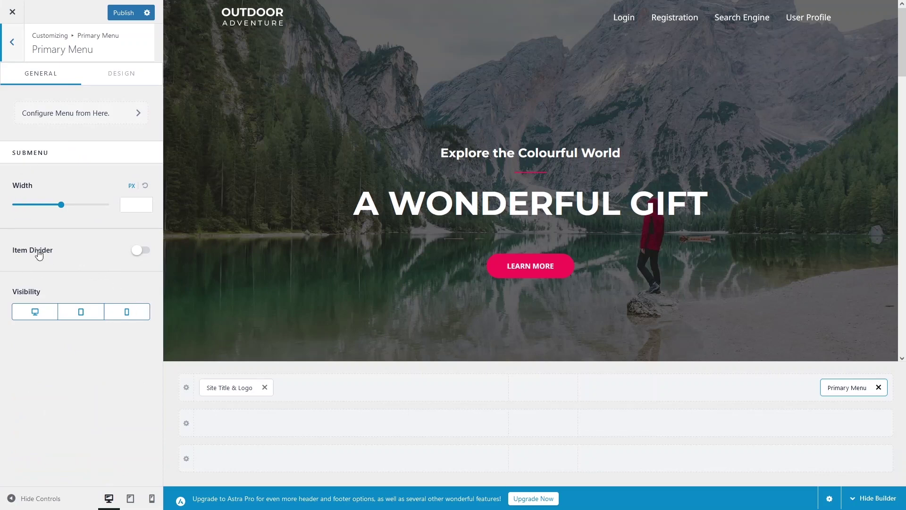
pyautogui.click(138, 252)
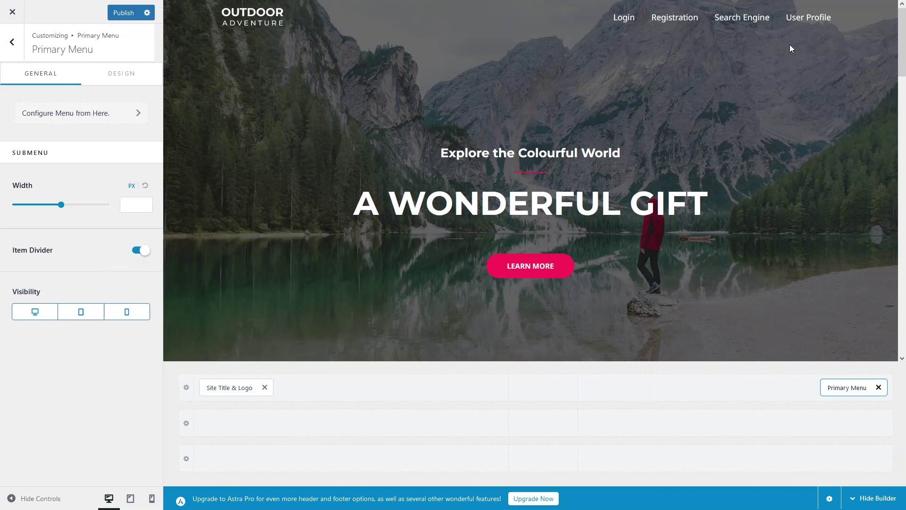
pyautogui.moveTo(796, 35)
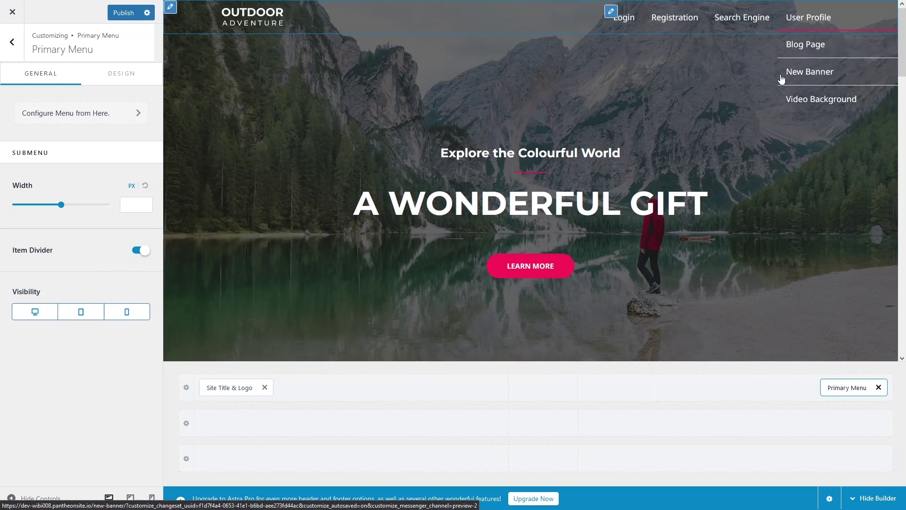
# Review the Submenu Container options in the Primary Menu's Design settings.
pyautogui.click(122, 85)
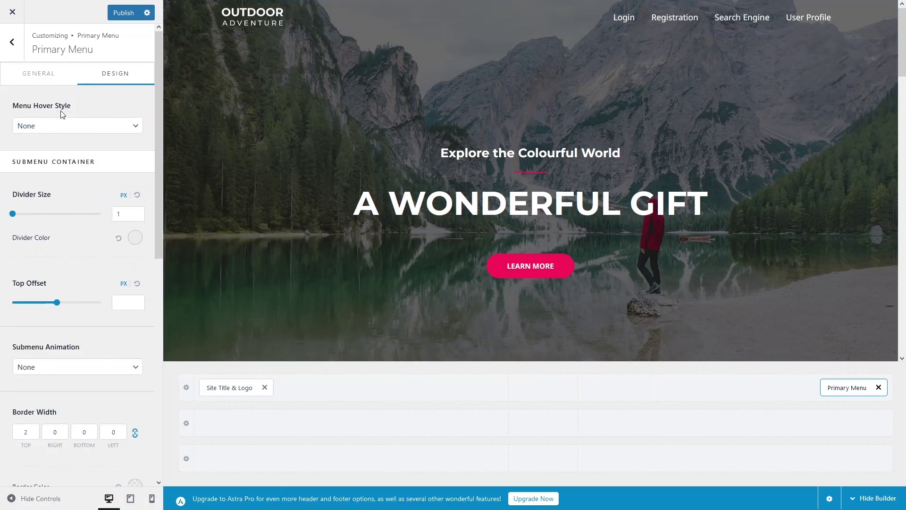
pyautogui.scroll(-1, 61, 141)
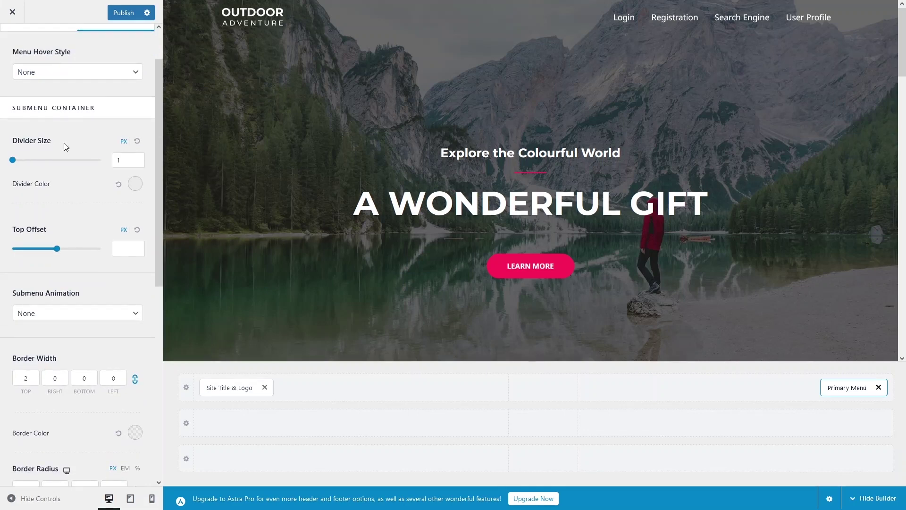
pyautogui.scroll(-3, 64, 143)
pyautogui.scroll(2, 95, 259)
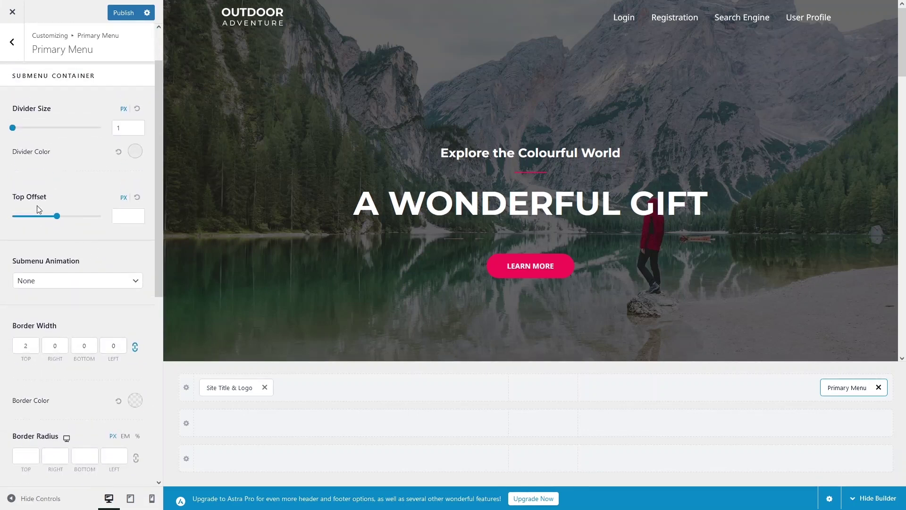
pyautogui.scroll(-2, 35, 206)
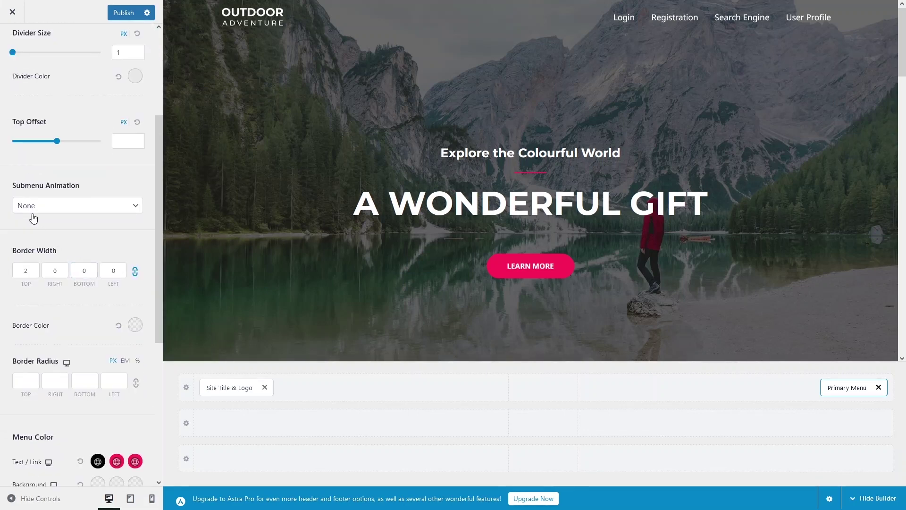
pyautogui.scroll(-2, 33, 218)
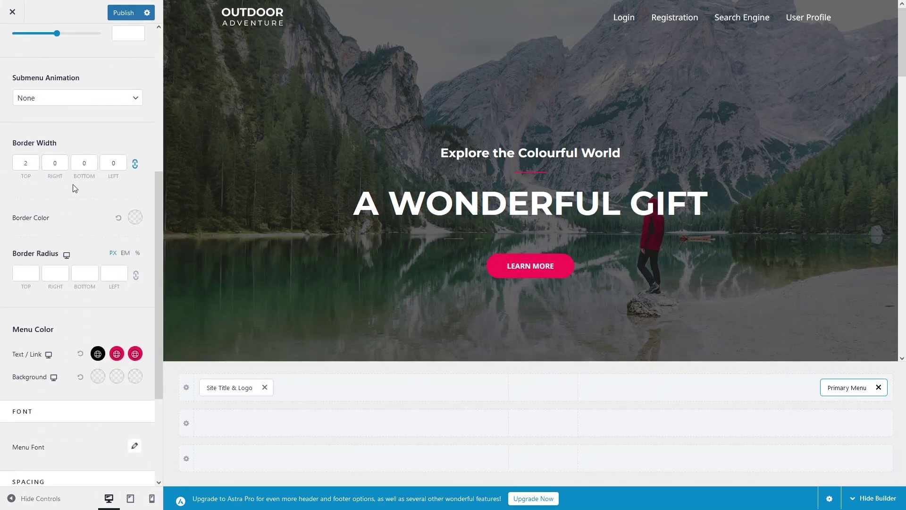
pyautogui.scroll(-2, 72, 188)
pyautogui.scroll(-2, 75, 211)
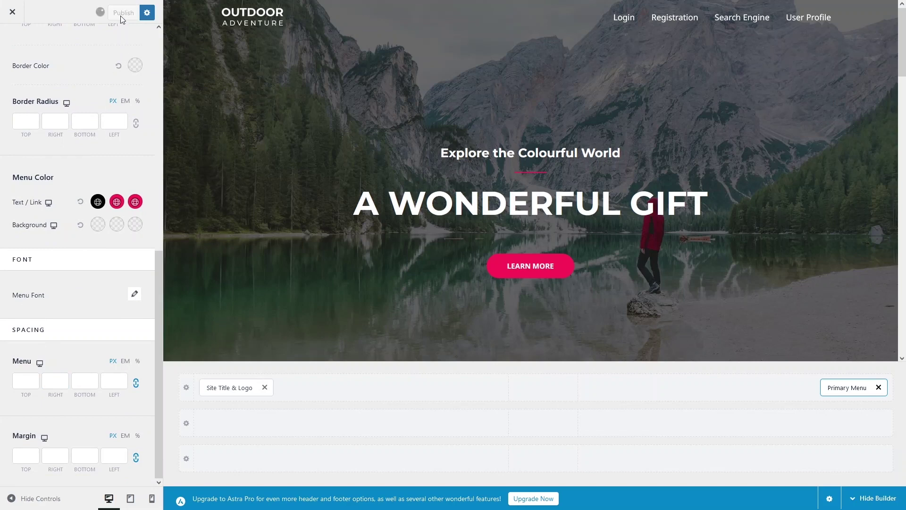
# Exit the Customizer to view the live homepage with Login, Registration, Search Engine and User Profile.
pyautogui.click(16, 20)
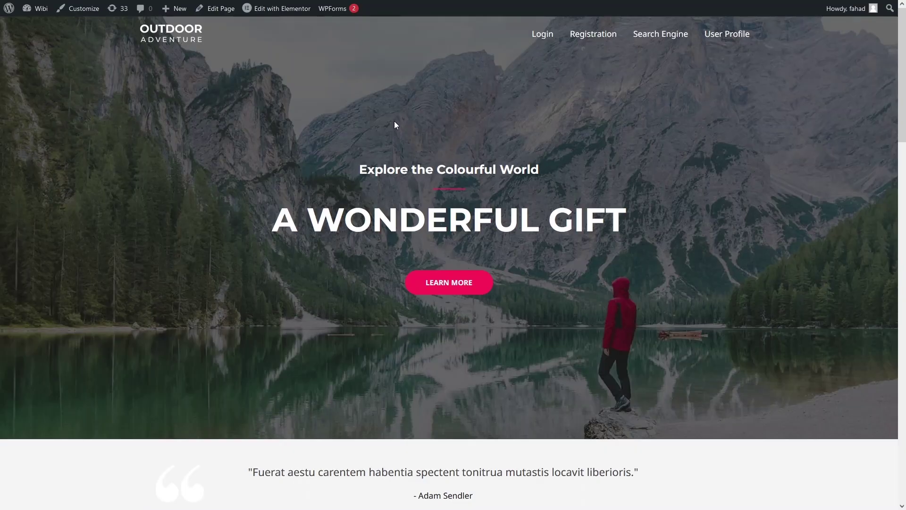